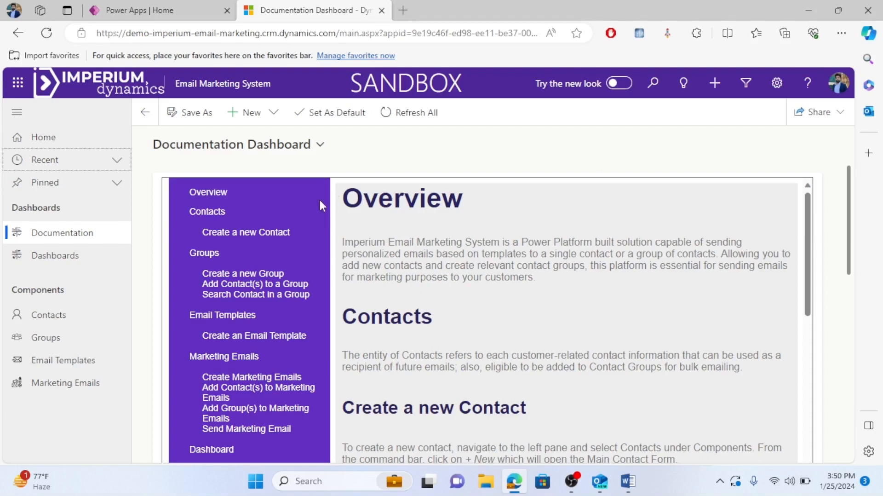
Open the Documentation dashboard and read its guides on contacts, groups, templates and emails.
click(87, 242)
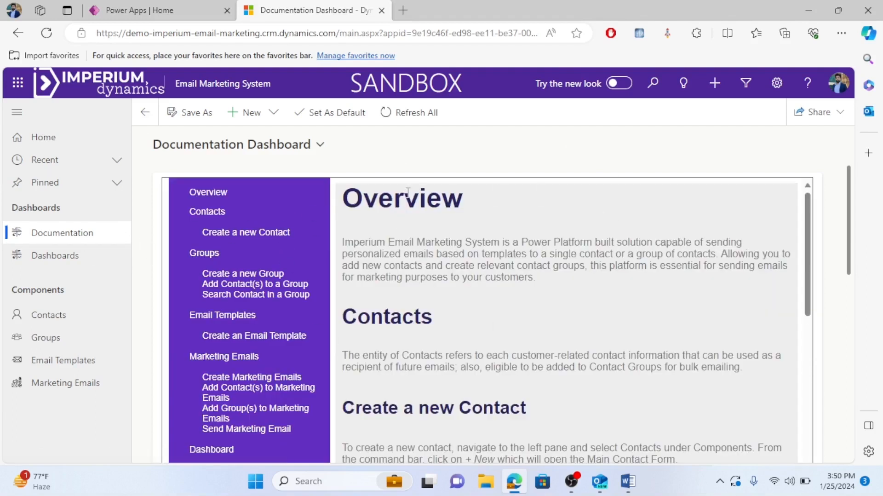
scroll(612, 320, down, 4)
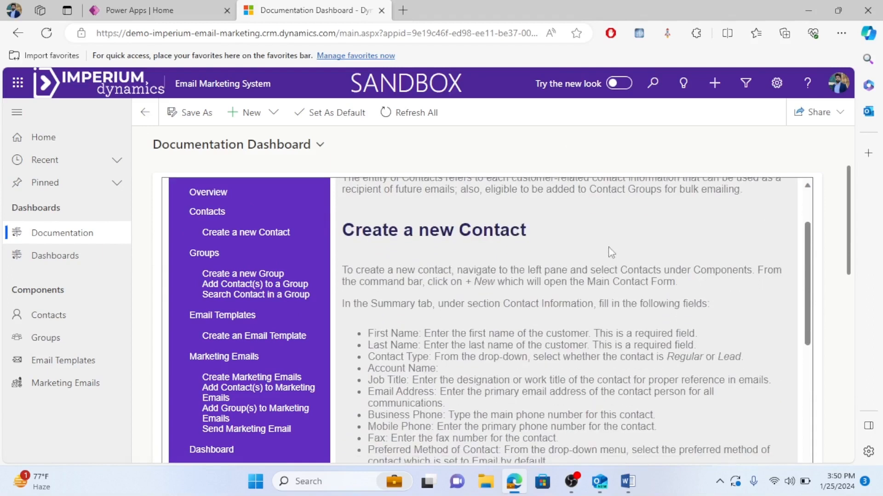
scroll(609, 250, down, 3)
scroll(596, 265, down, 9)
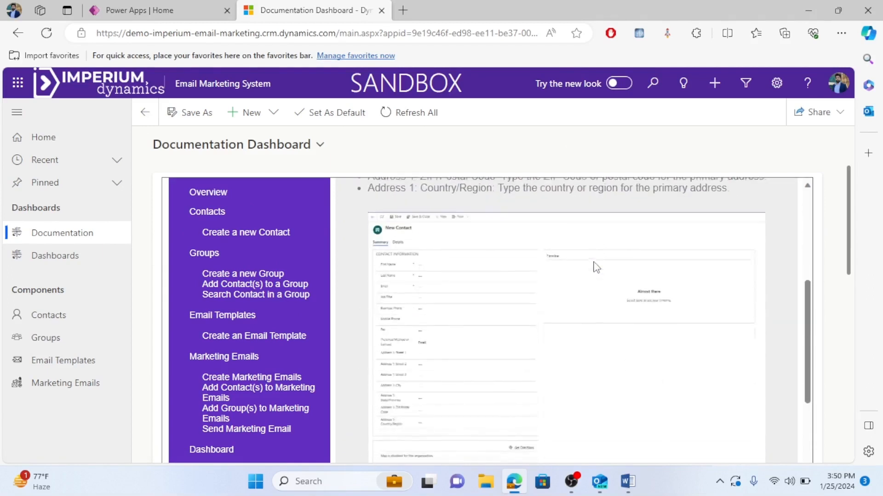
scroll(597, 267, down, 3)
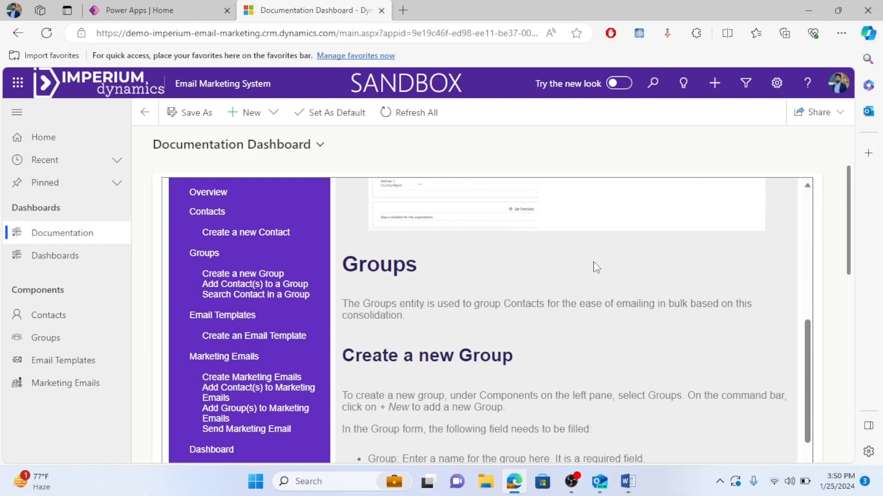
scroll(588, 295, down, 10)
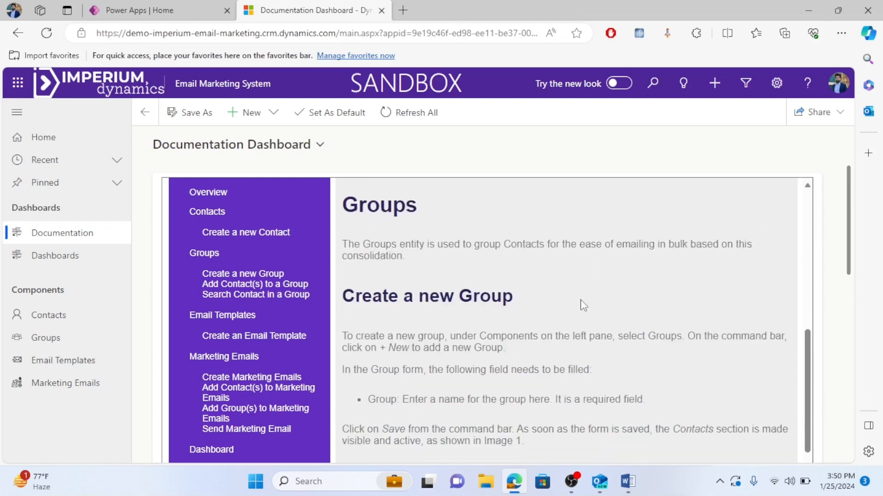
scroll(583, 305, down, 15)
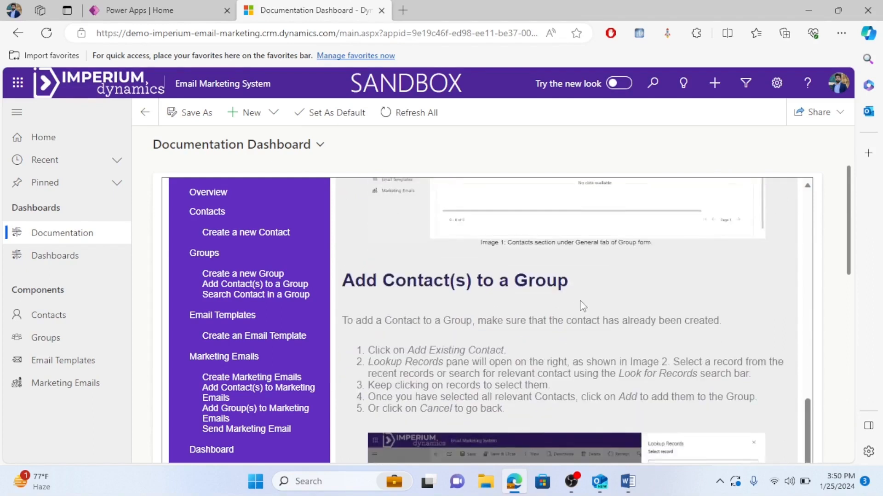
scroll(580, 304, down, 6)
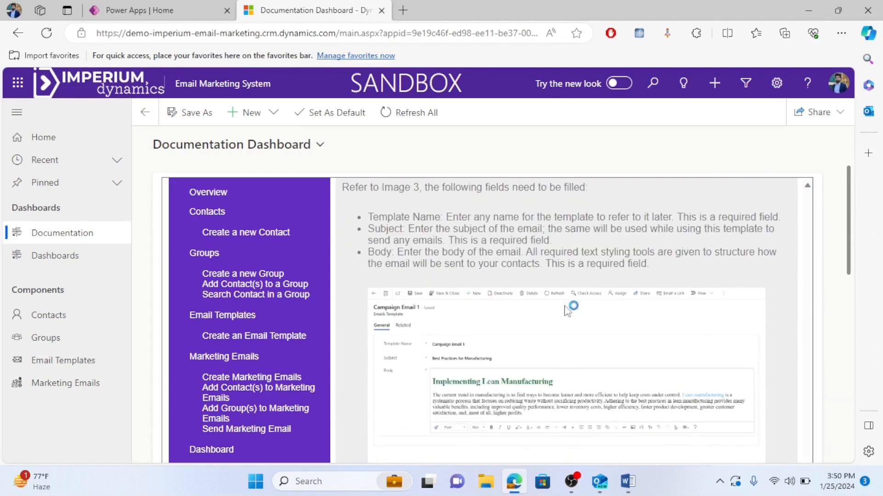
scroll(463, 300, up, 18)
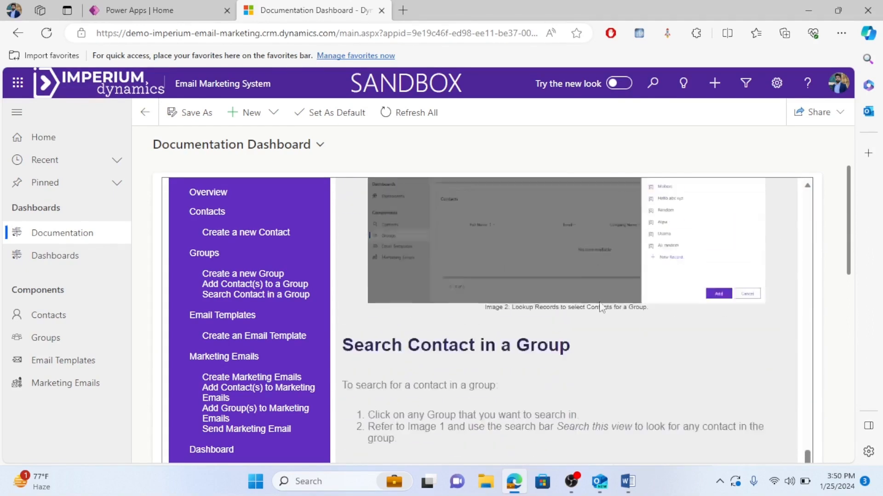
scroll(505, 304, up, 8)
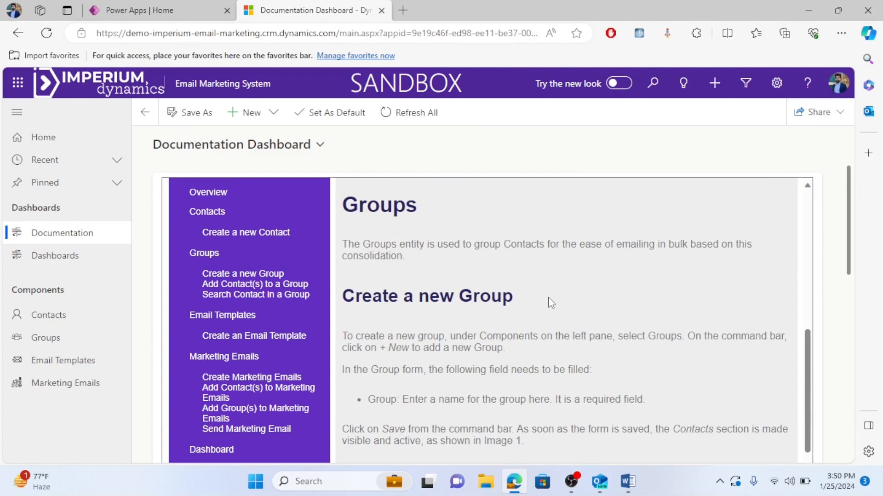
Review the Emails Overview chart and draft/completed emails, then show the 12 Active Contacts.
click(69, 263)
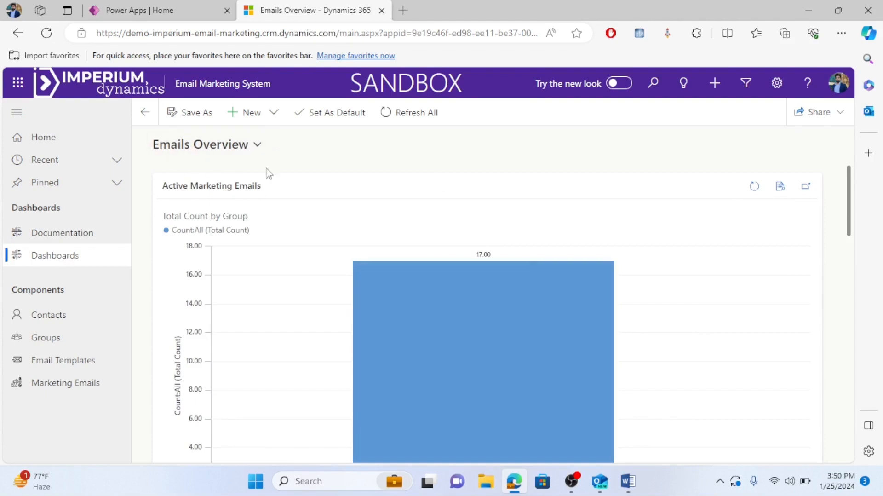
scroll(448, 249, down, 4)
scroll(442, 303, down, 1)
scroll(442, 300, up, 5)
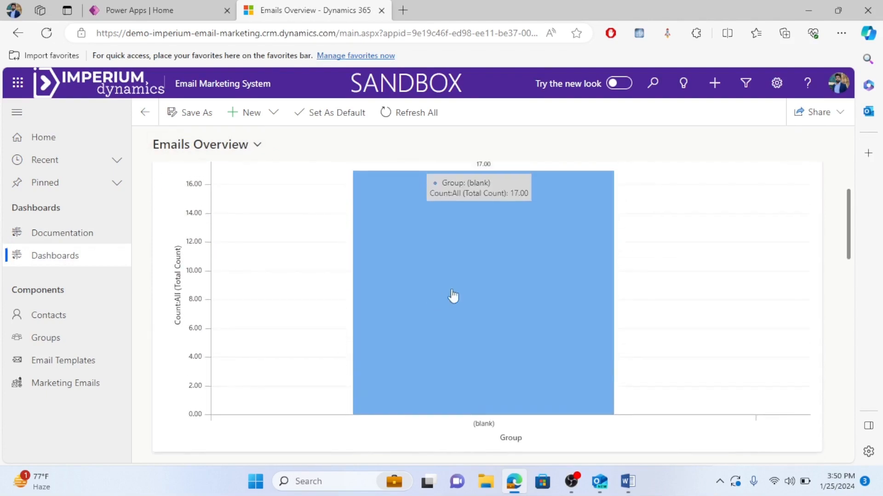
scroll(480, 291, down, 4)
scroll(477, 295, down, 4)
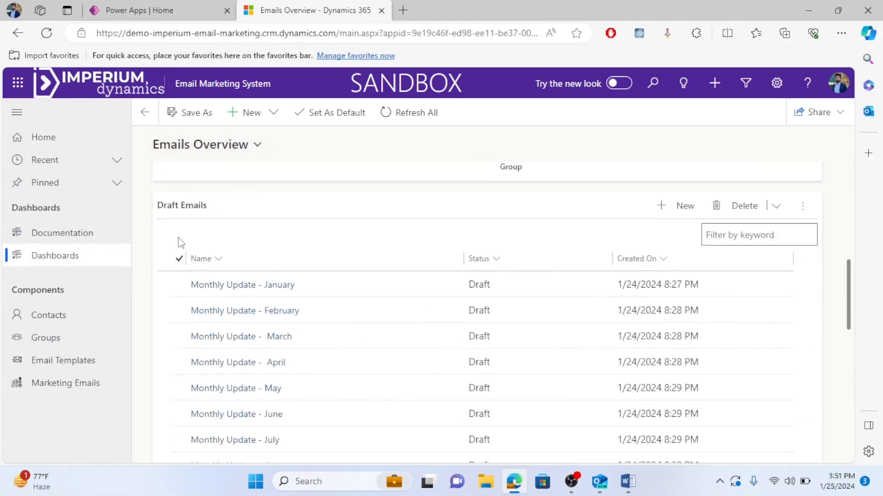
scroll(222, 296, down, 2)
scroll(516, 280, down, 2)
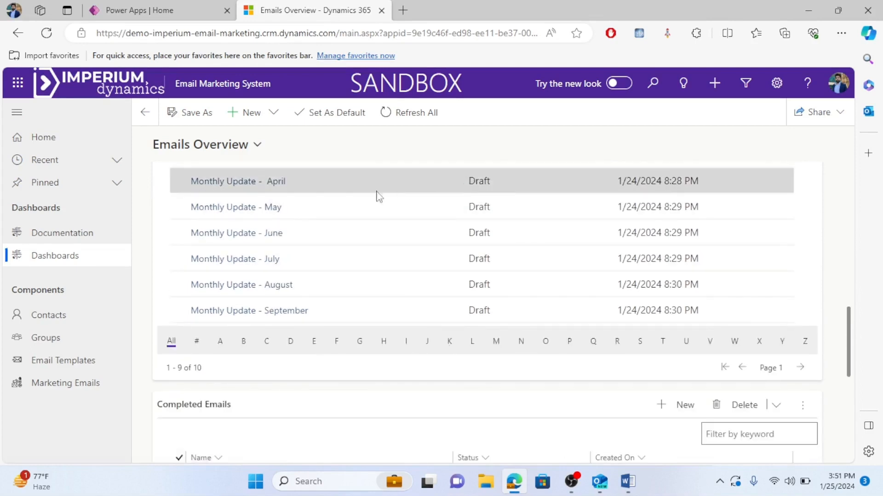
scroll(242, 300, down, 3)
scroll(236, 340, down, 4)
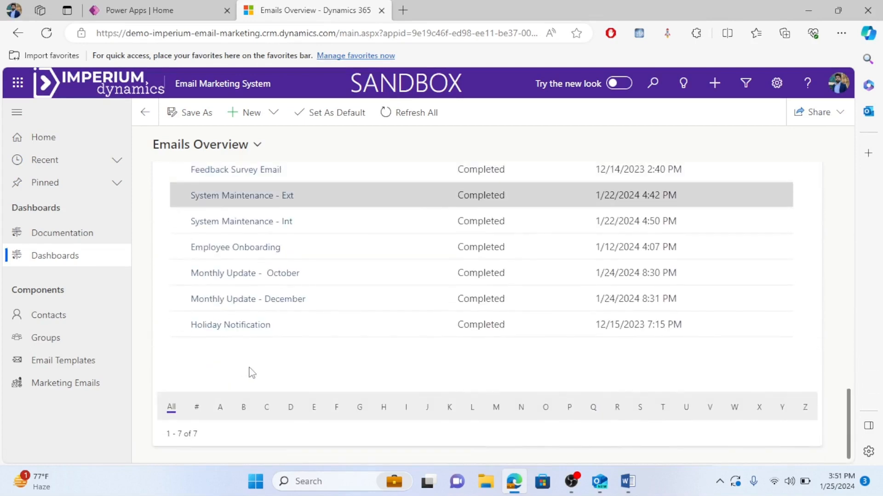
click(77, 324)
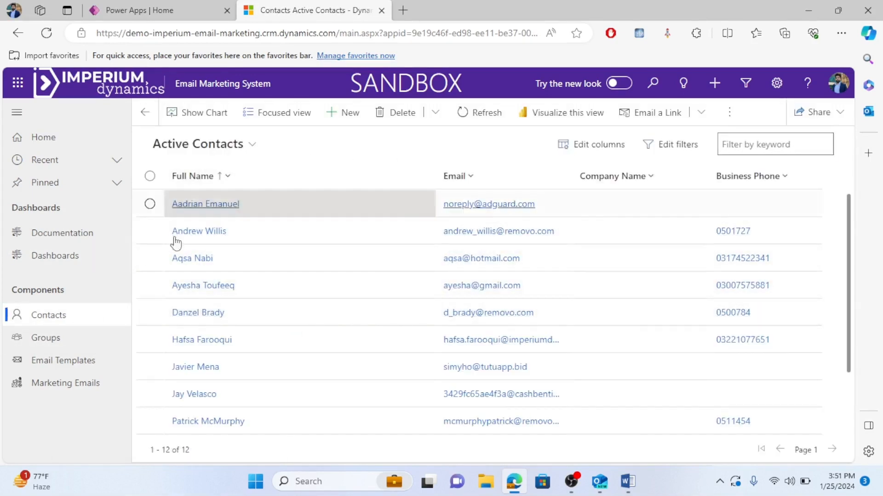
Start a new contact and enter its first name, last name and suggested email address.
click(345, 119)
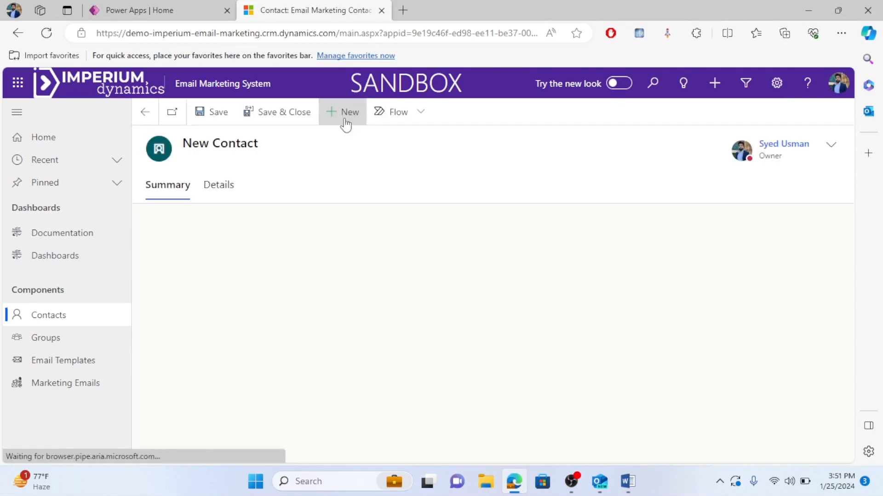
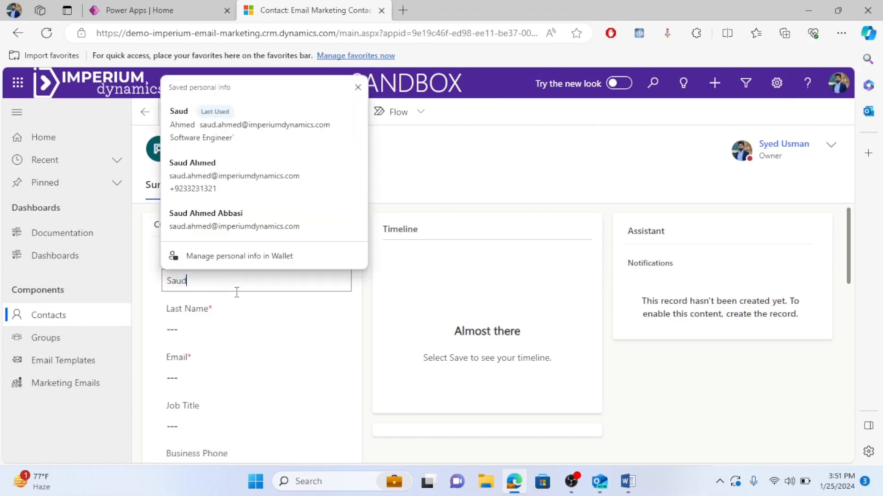
click(230, 330)
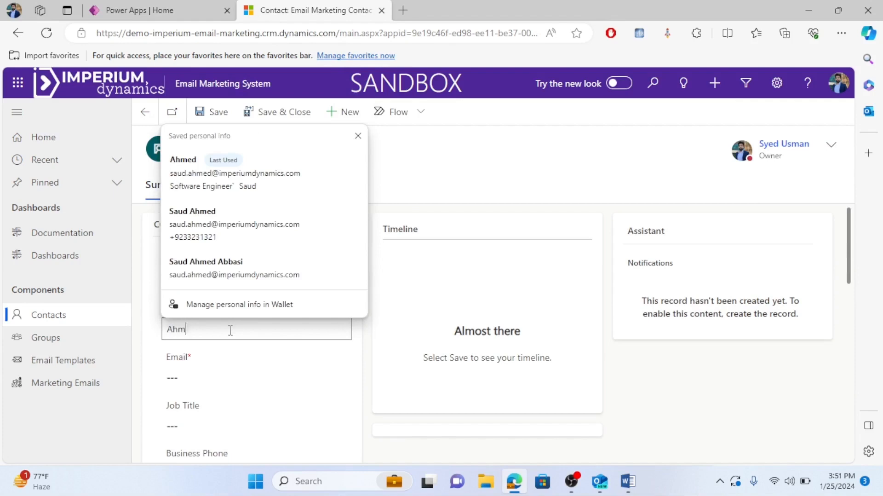
click(227, 373)
text(saud)
key(Tab)
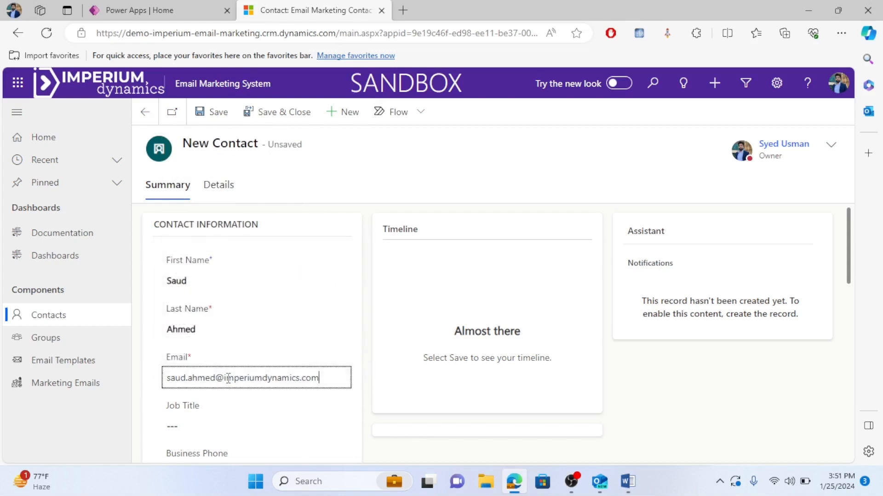
Save and close the contact so Active Contacts lists 13 records.
scroll(368, 380, down, 6)
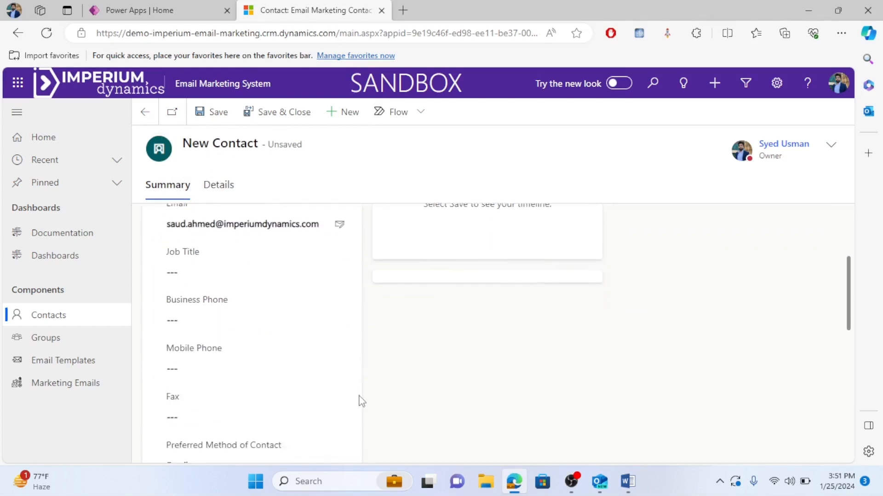
scroll(319, 394, down, 6)
scroll(331, 391, up, 3)
scroll(341, 386, up, 5)
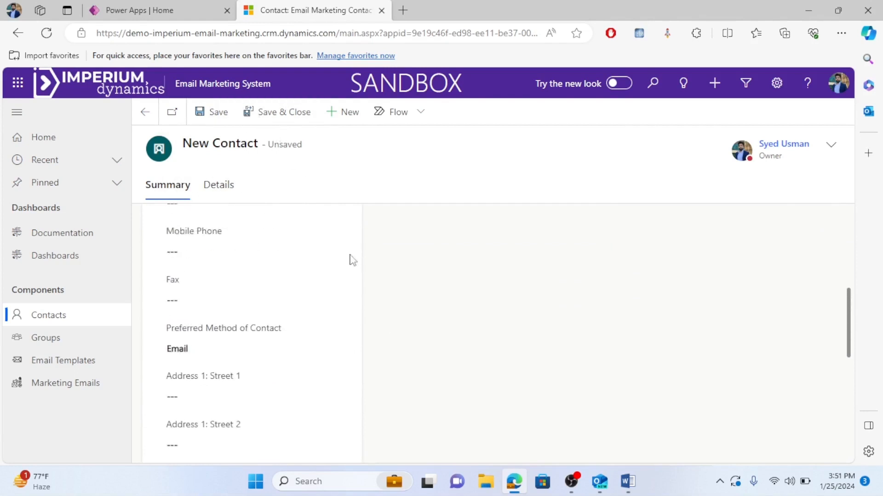
click(259, 117)
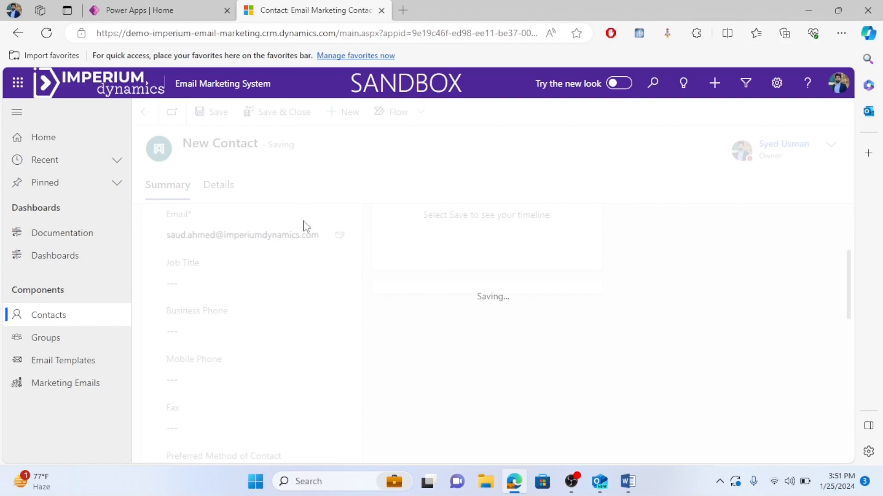
scroll(372, 289, down, 1)
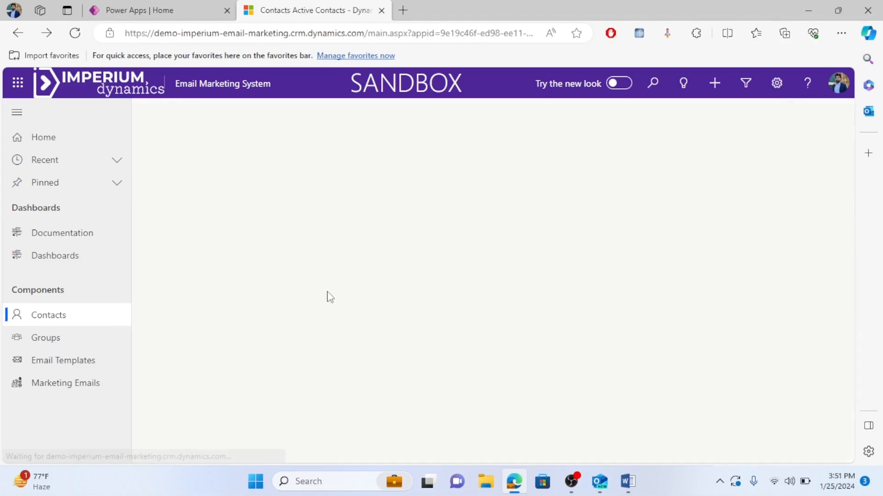
scroll(249, 285, down, 2)
scroll(249, 284, down, 1)
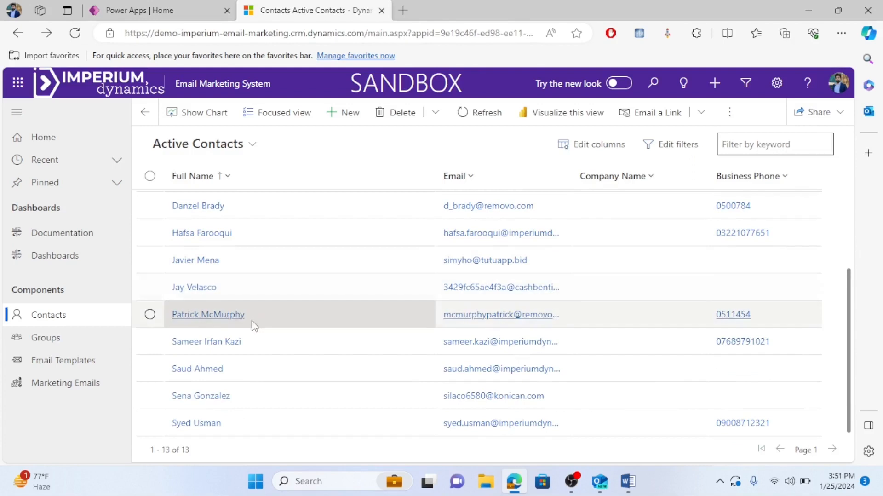
scroll(299, 263, up, 3)
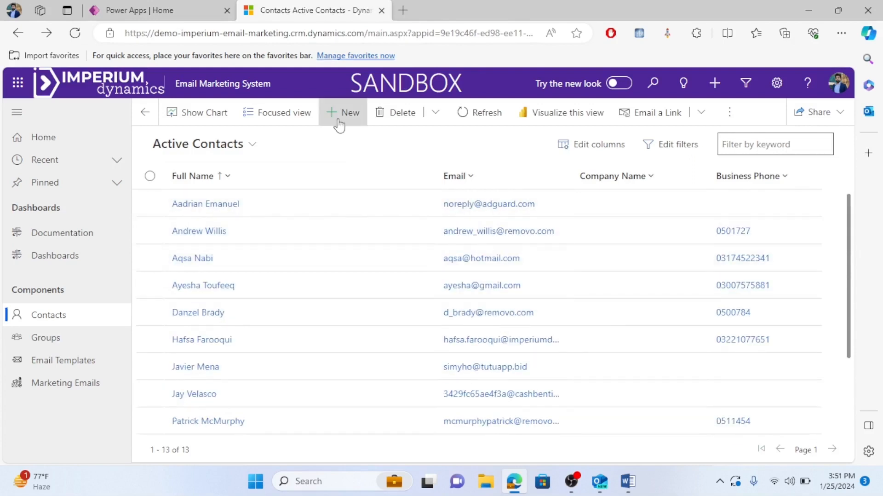
Add another contact with its first name, last name and email address, and save it.
click(340, 113)
click(224, 277)
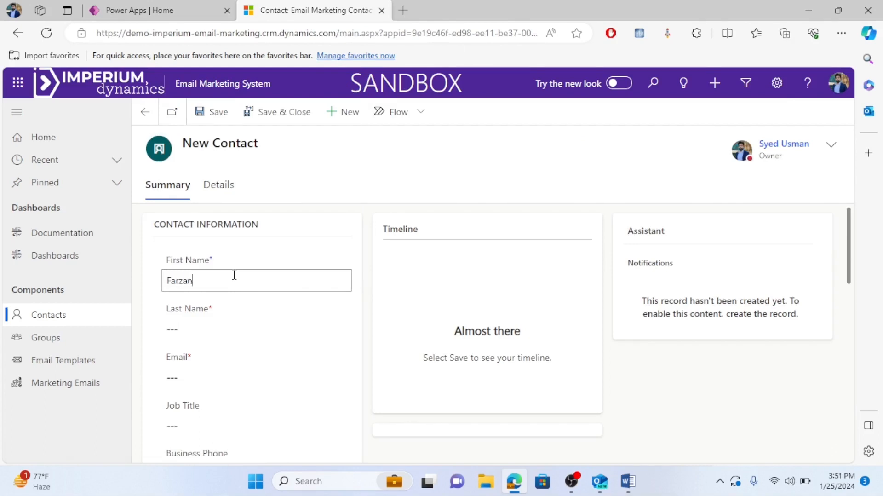
click(245, 326)
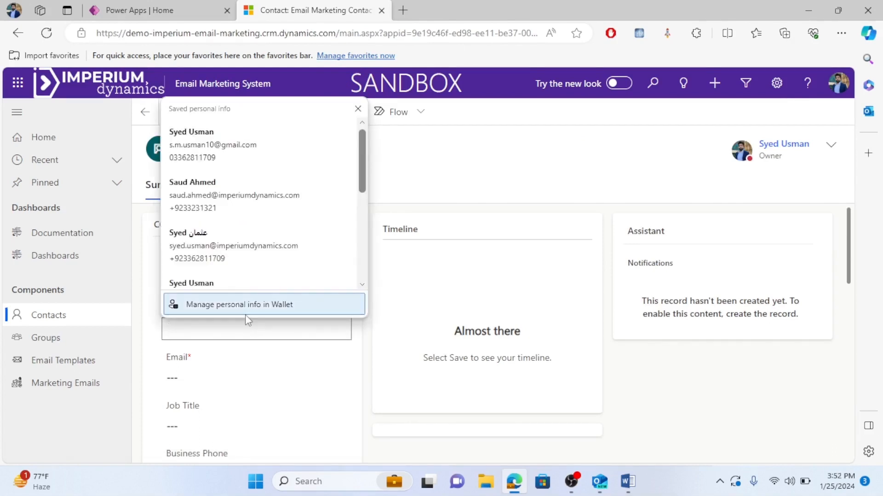
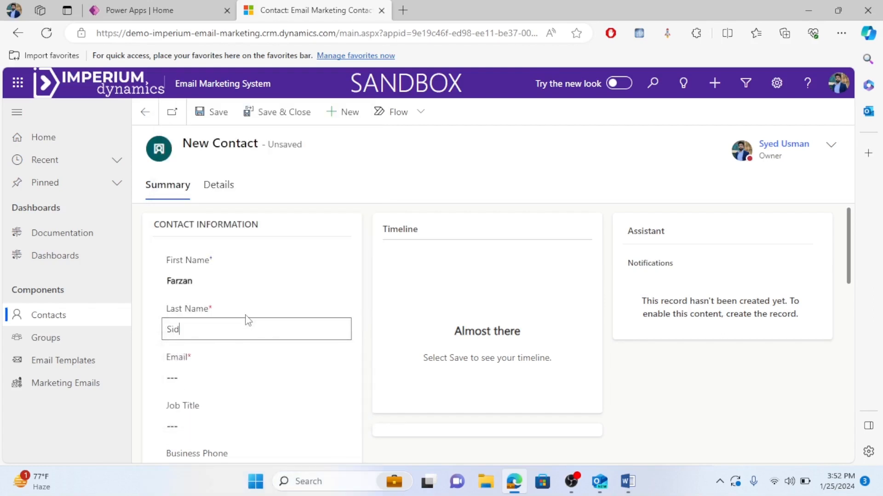
click(275, 376)
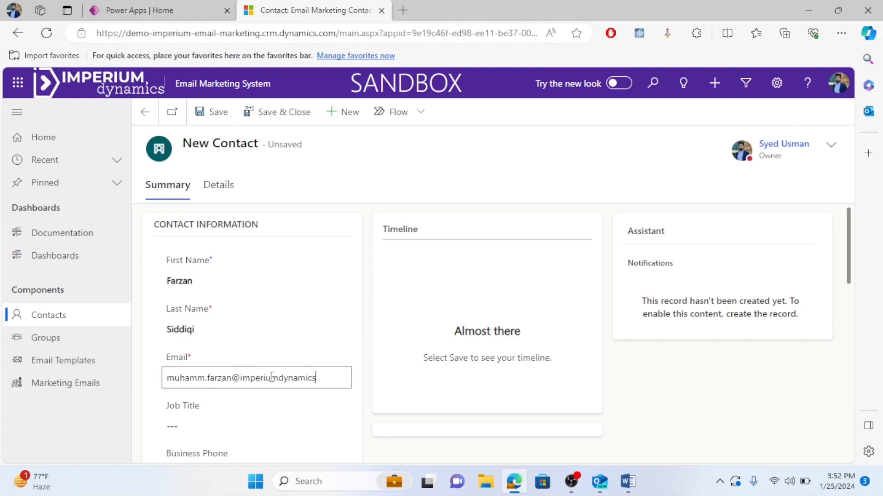
scroll(250, 362, down, 5)
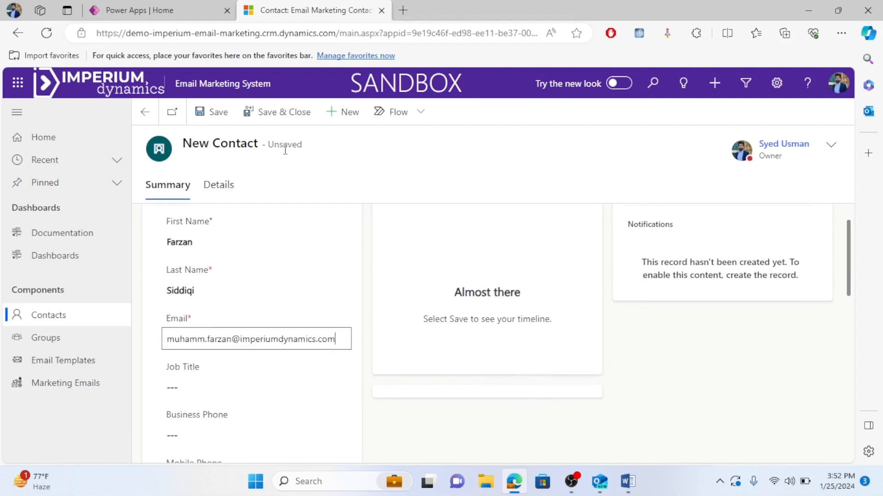
click(280, 120)
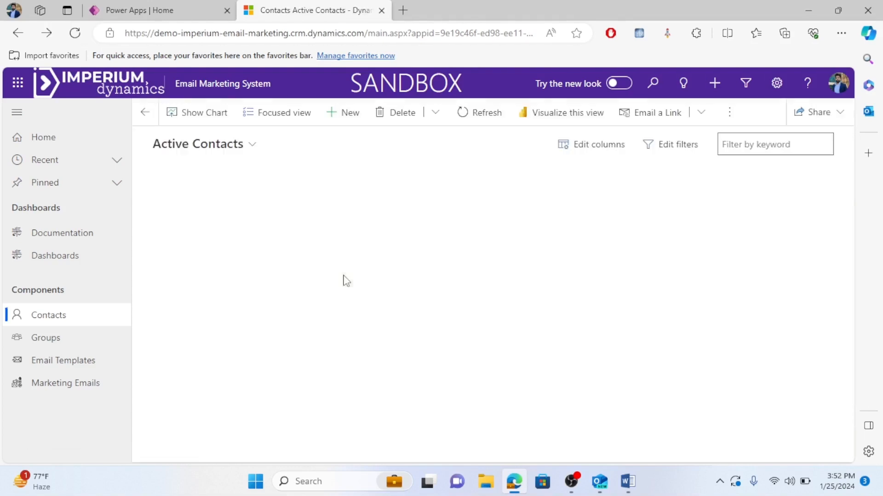
Start a new contact named VP Imperium Dynamics, correcting the last name's capitalisation.
click(341, 121)
click(227, 280)
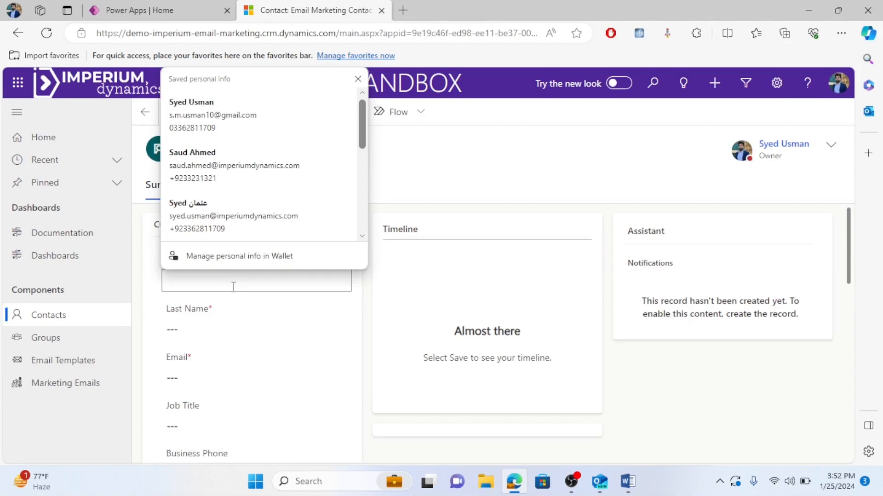
text(V)
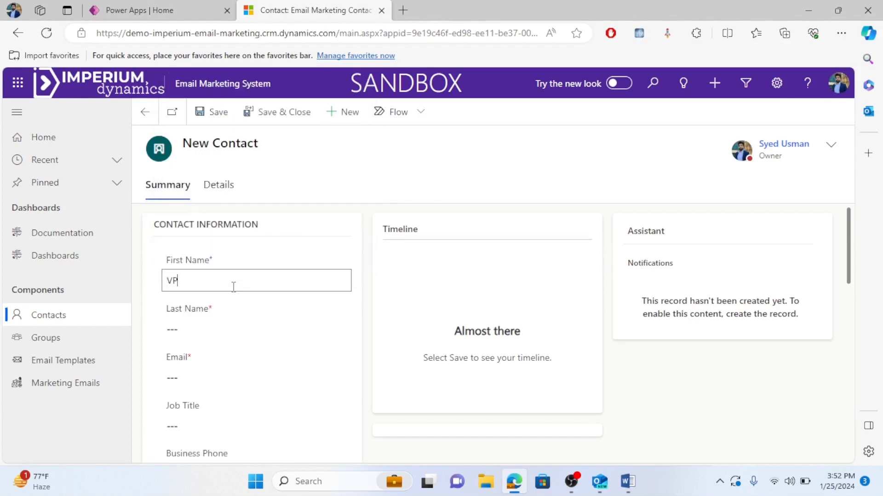
text(P)
click(202, 329)
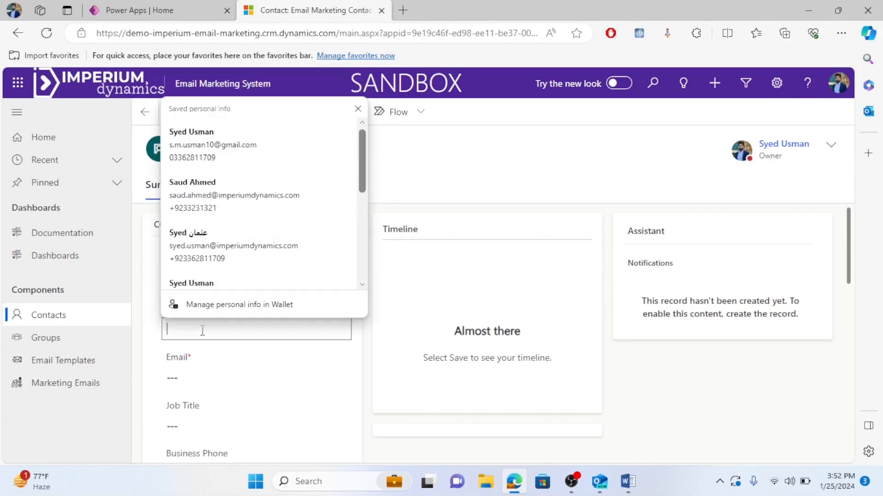
text(Imperium DYnamics)
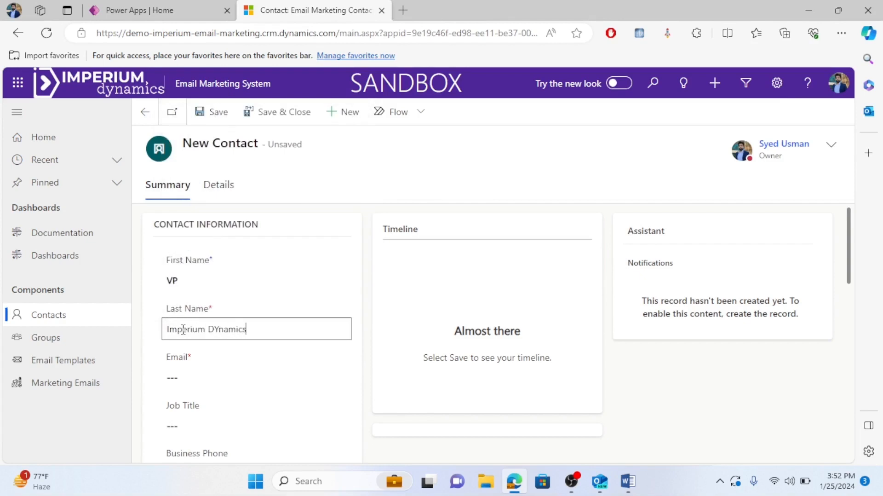
key(Left)
key(Left)
key(Left)
key(Left)
key(BackSpace)
text(y)
Enter the contact's email address and save it, bringing Active Contacts to 15.
click(184, 374)
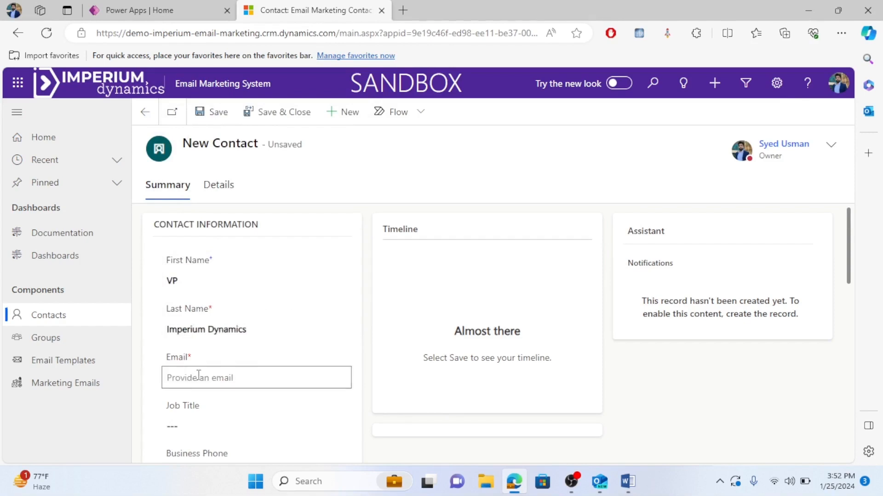
text(ha)
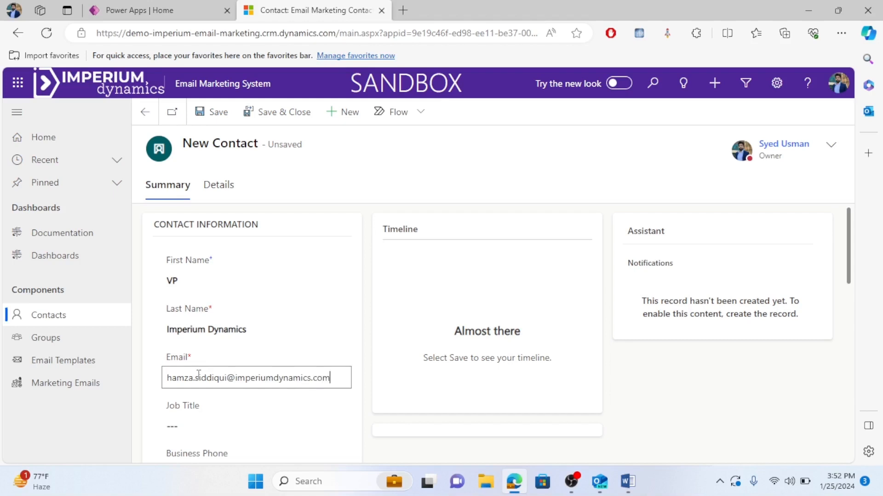
click(272, 112)
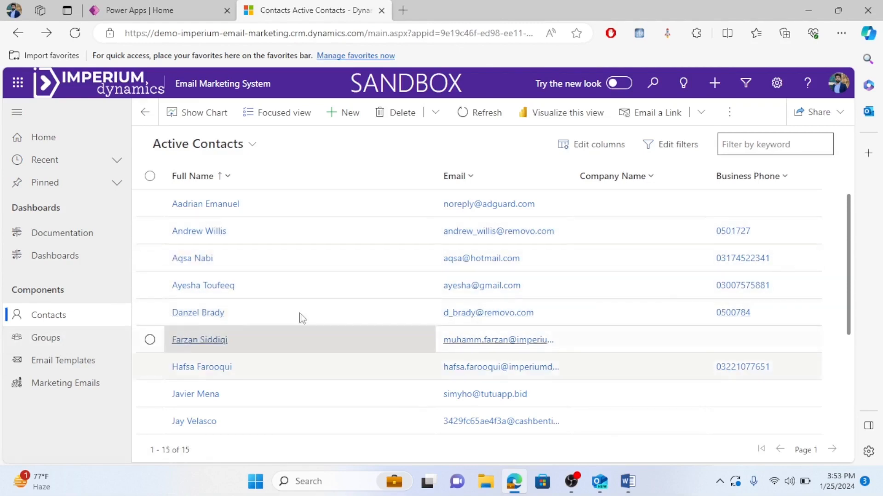
Open the Active Groups list and start a new group record.
click(64, 342)
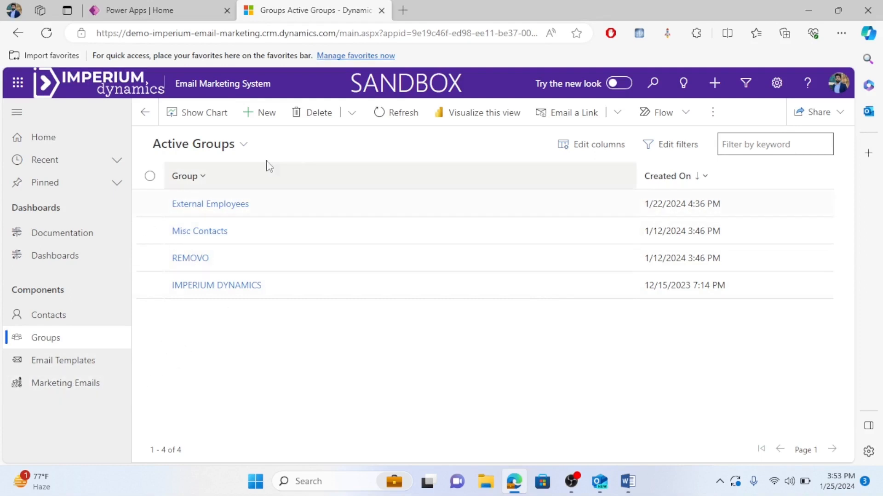
click(263, 119)
Name the group 'Imperium Dynamics Dev Team' and save it, making five active groups.
click(317, 224)
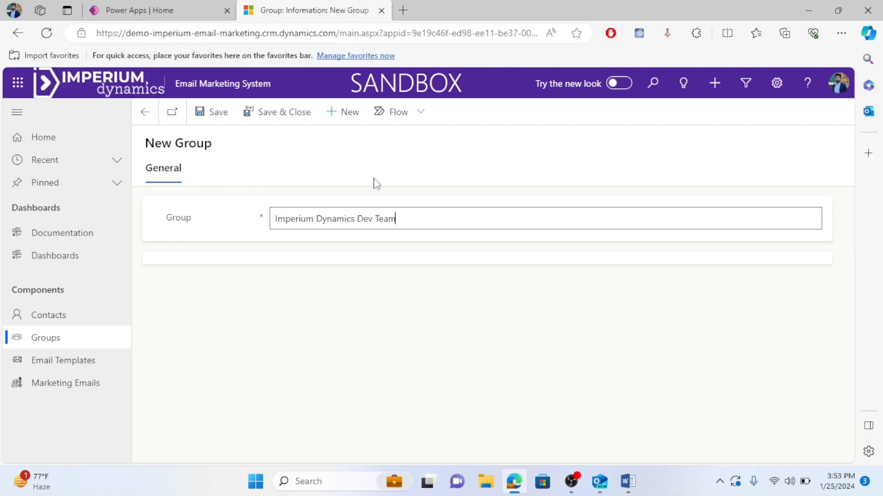
click(252, 119)
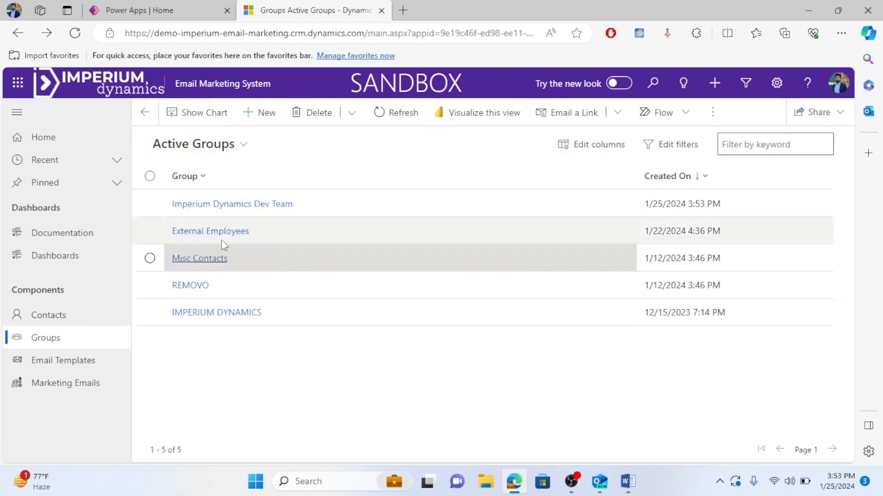
Add three existing contacts to the Imperium Dynamics Dev Team group, refresh its members and save.
click(243, 204)
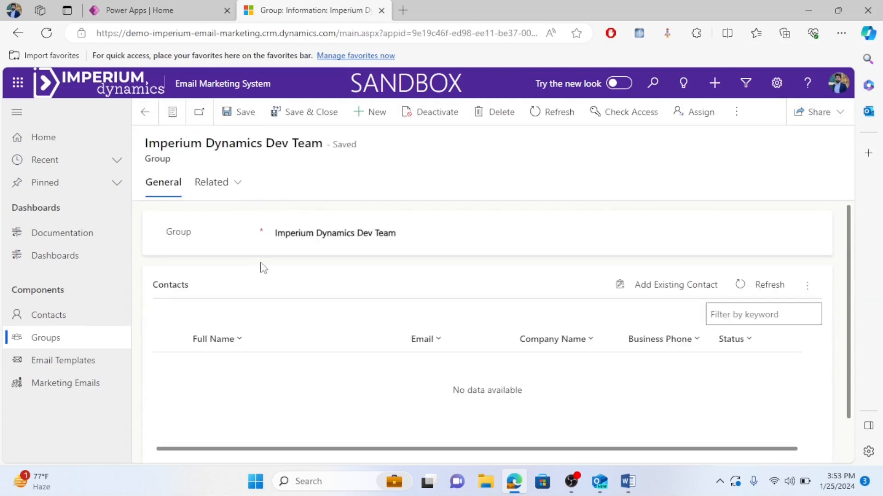
scroll(704, 295, down, 1)
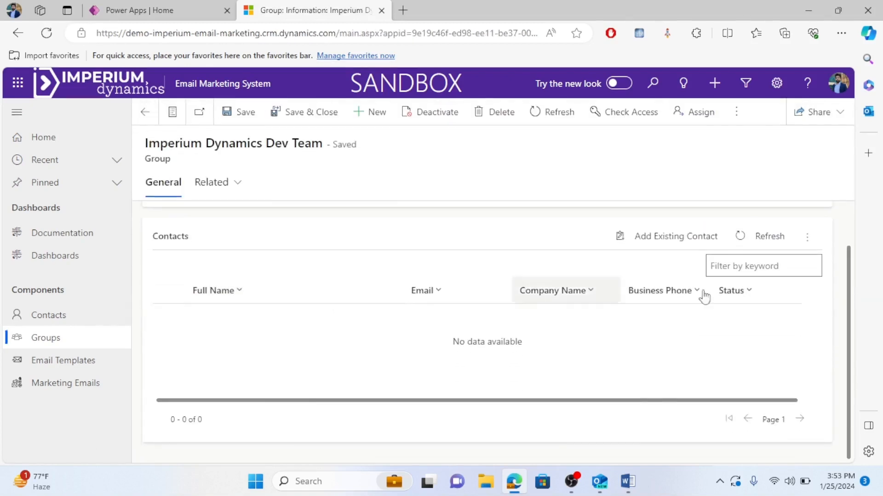
click(662, 248)
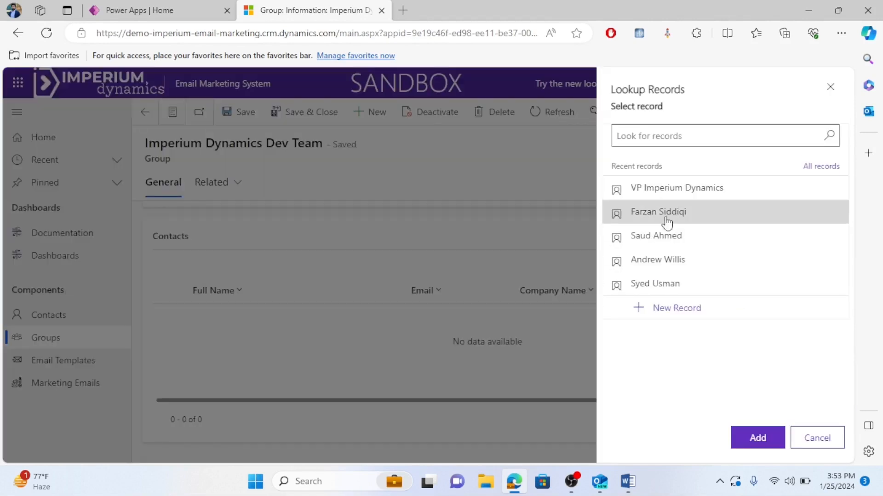
click(678, 246)
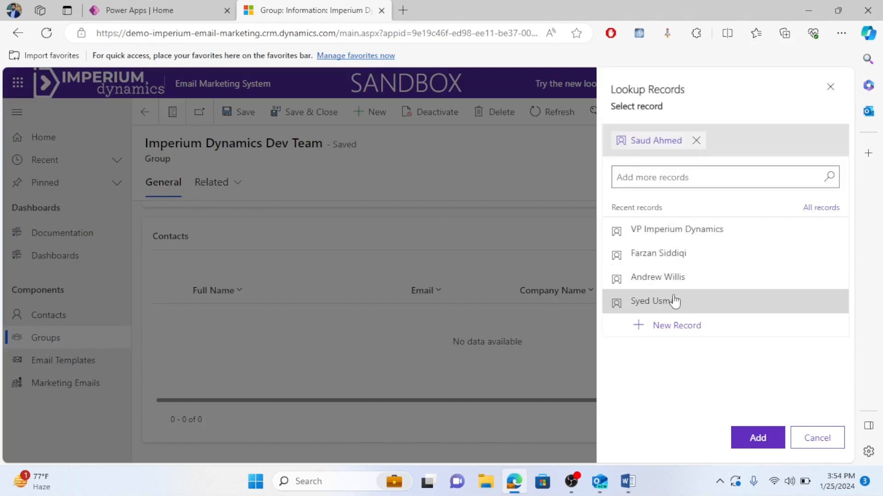
click(678, 300)
click(663, 258)
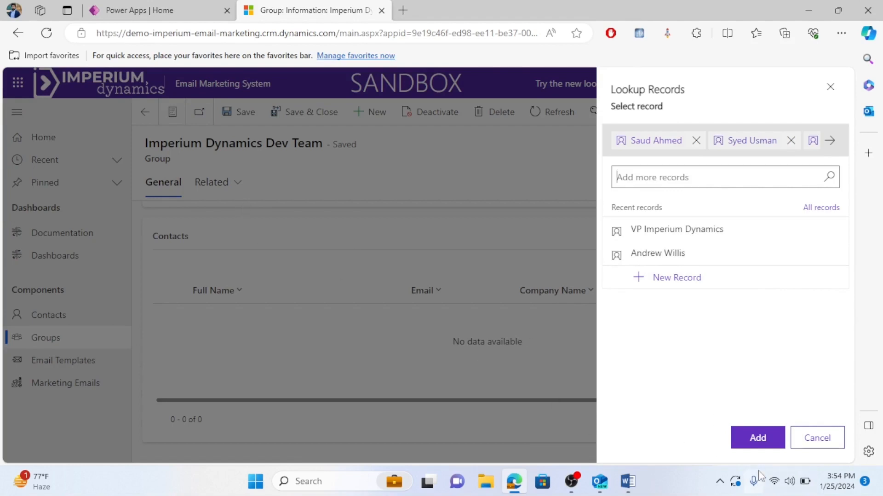
click(748, 443)
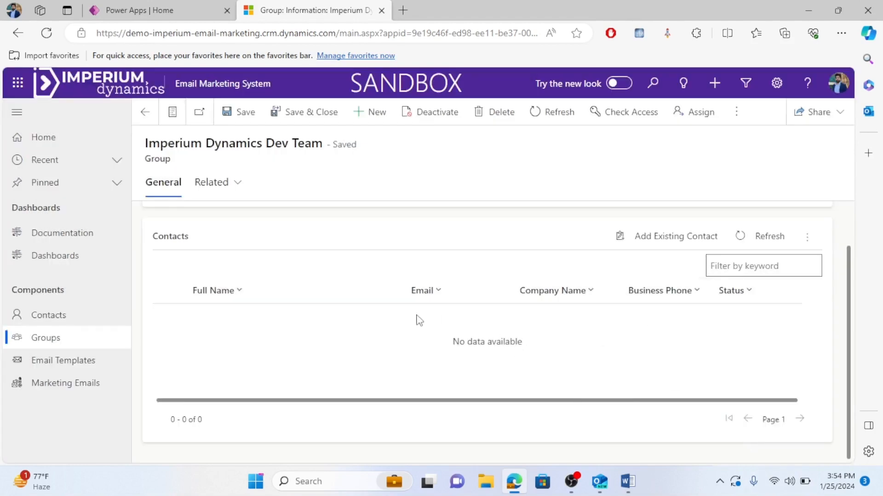
click(753, 241)
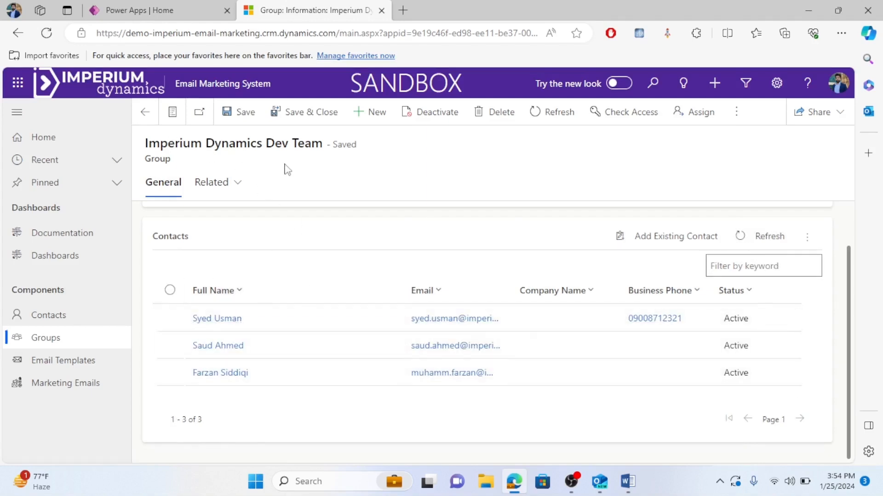
click(312, 119)
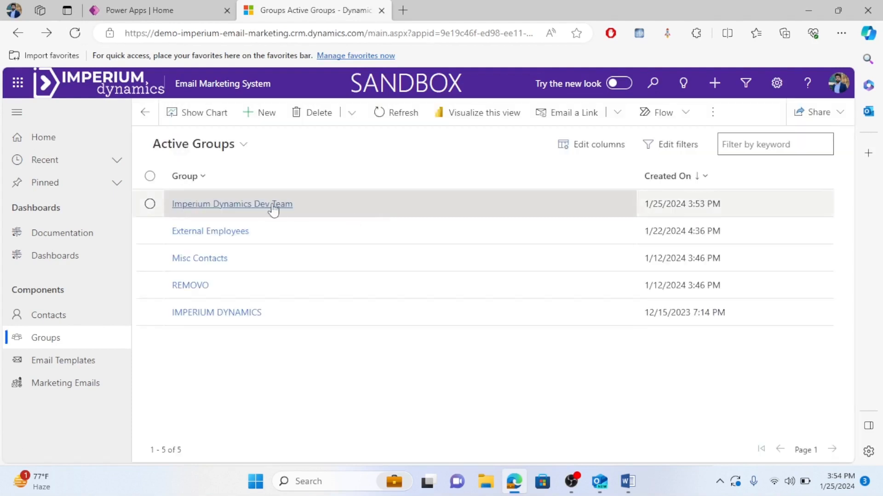
Create a new group named 'Imperium Dynamics Business Analyst Team' and save it.
click(256, 116)
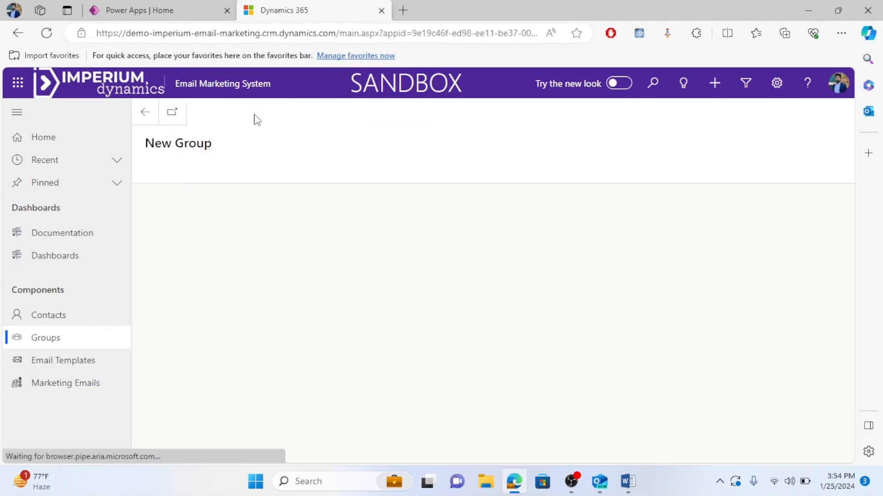
click(288, 220)
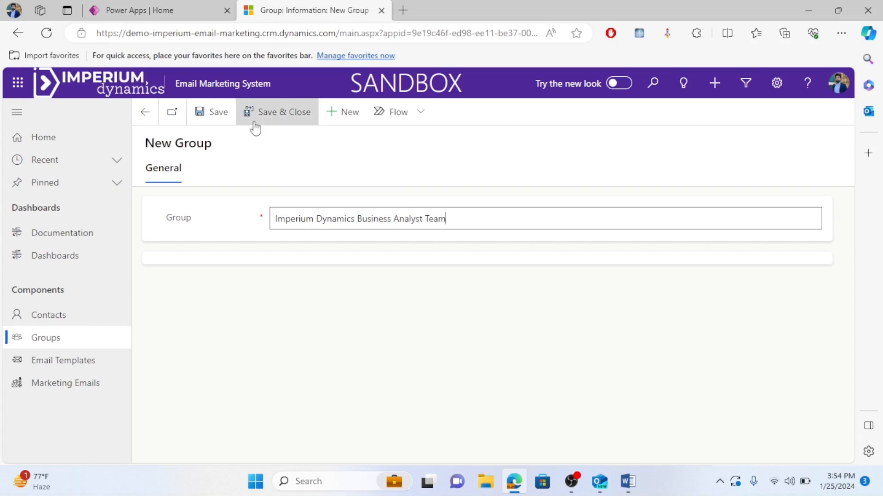
click(224, 115)
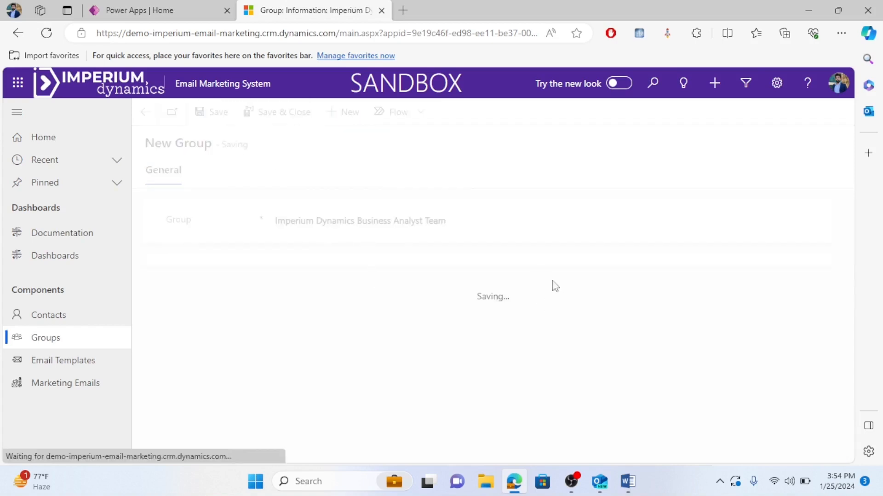
scroll(429, 310, down, 2)
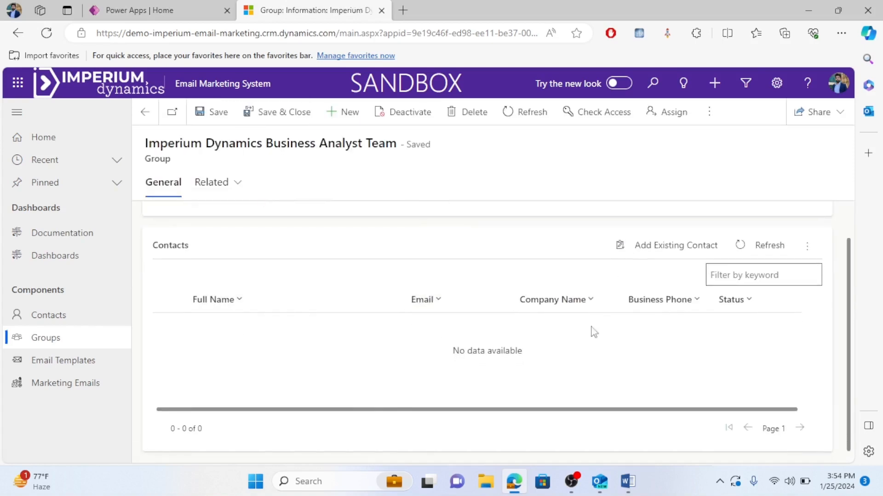
Pick three contacts from the All Contacts lookup for the Business Analyst Team group.
click(699, 249)
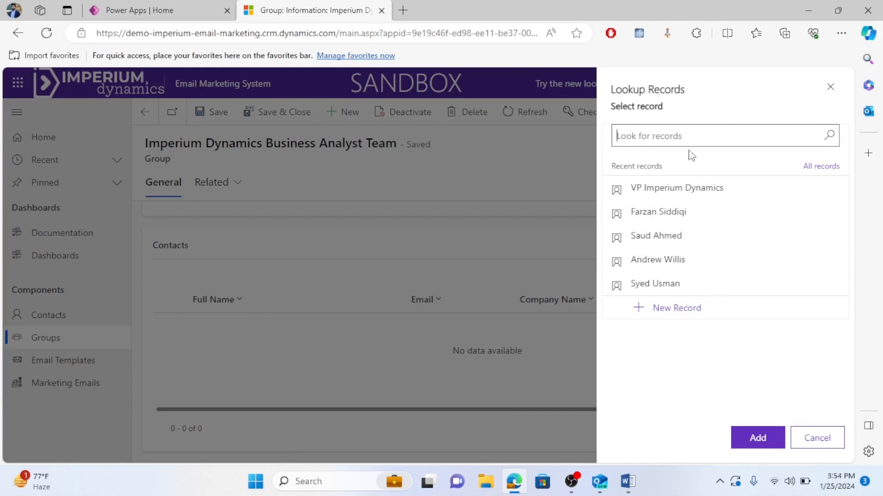
click(663, 128)
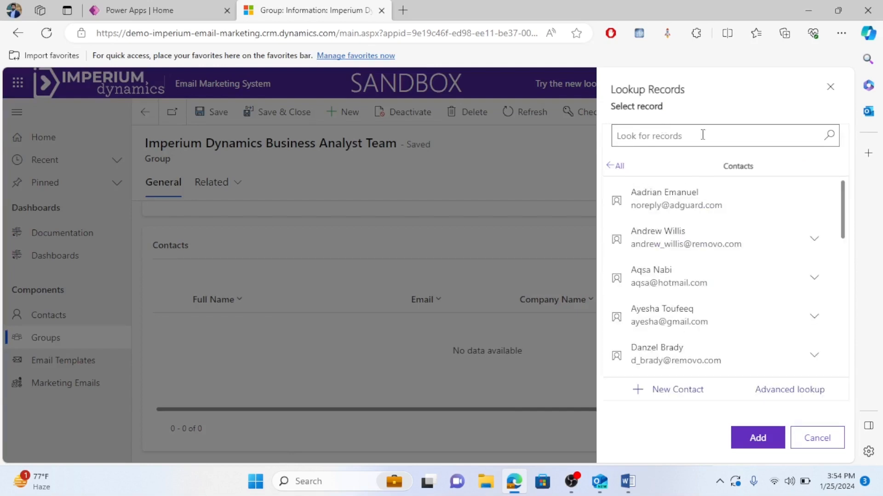
scroll(716, 223, down, 1)
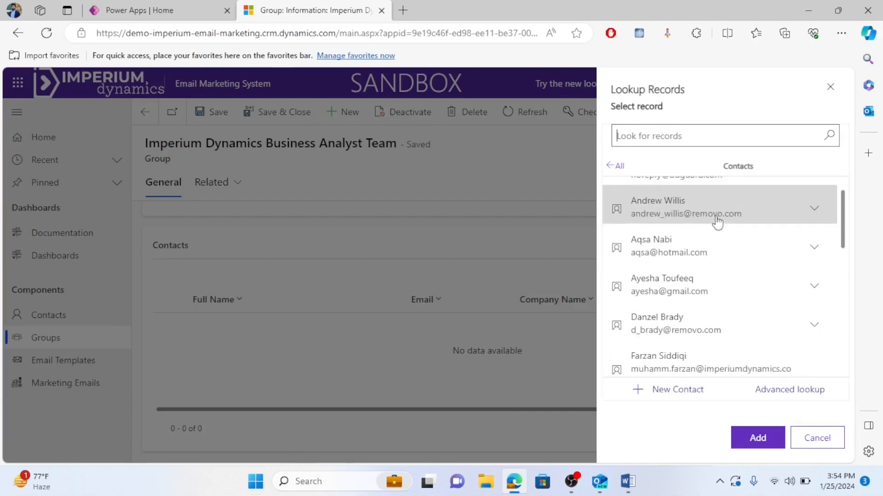
click(711, 256)
click(694, 294)
scroll(707, 312, down, 2)
scroll(707, 317, down, 2)
click(708, 301)
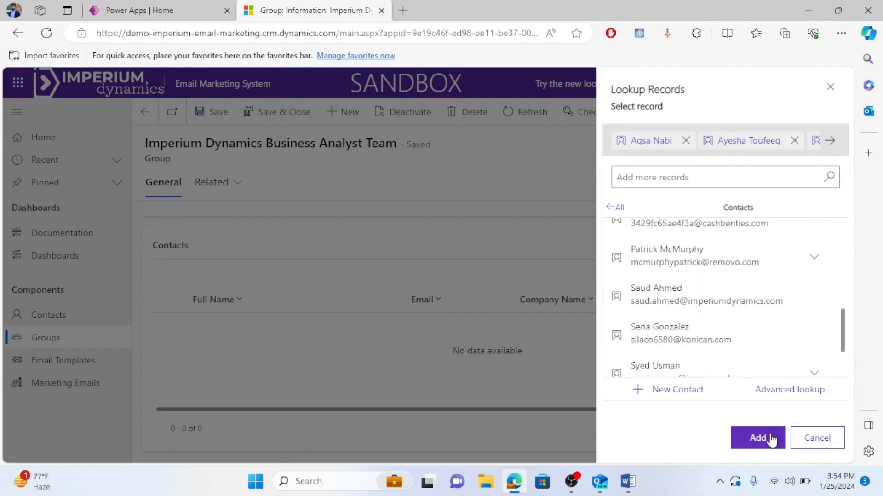
Add the chosen contacts, save the group, and bring up the Active Email Templates list.
click(771, 440)
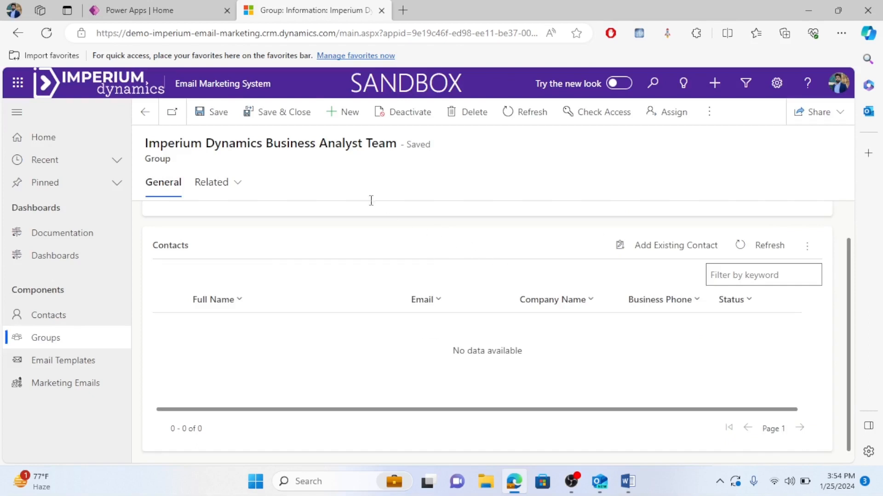
click(286, 120)
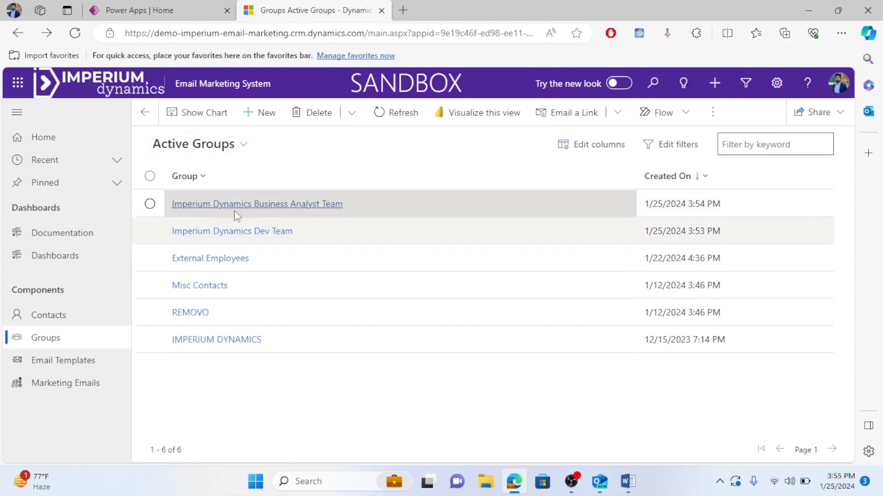
click(82, 363)
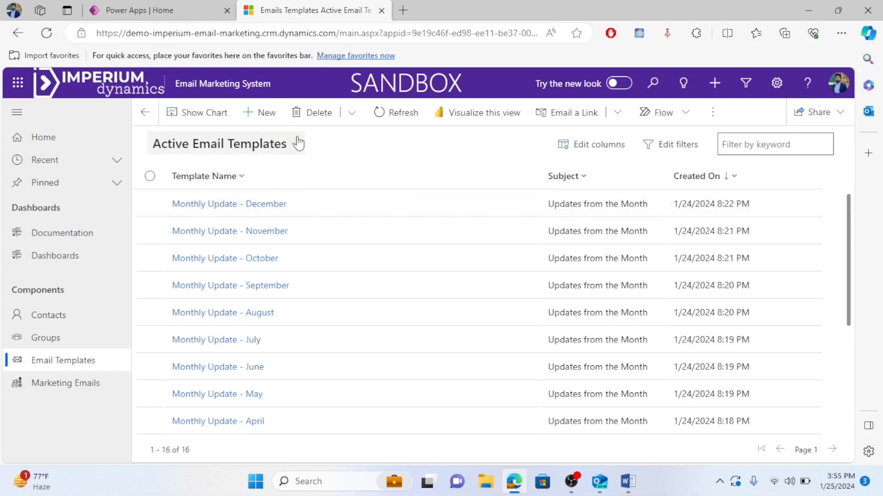
Create a new email template and begin entering its name, Dev Team.
click(258, 118)
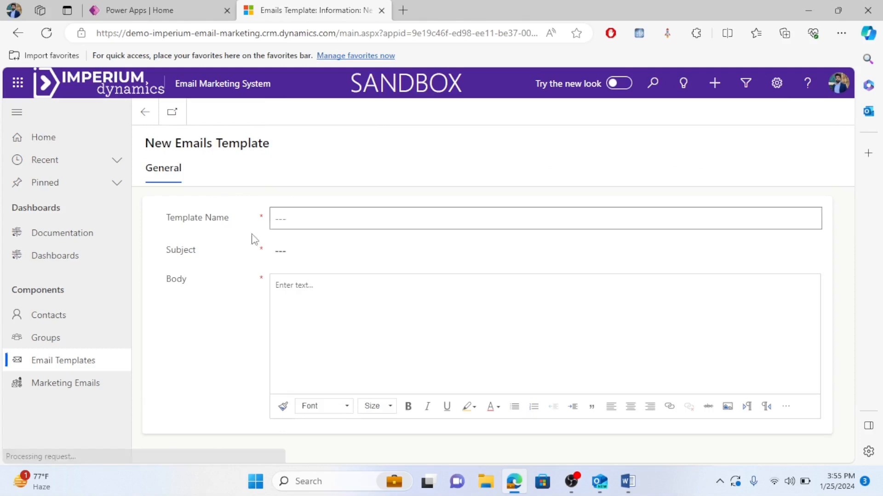
click(299, 219)
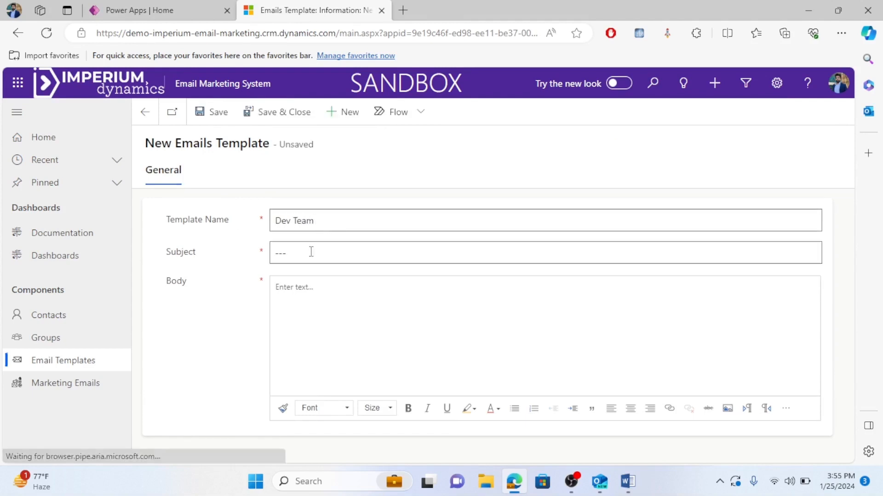
Copy the subject 'Important: Upcoming Server Upgrade' from Word into the template's Subject.
click(628, 482)
scroll(394, 264, up, 2)
scroll(345, 271, down, 2)
scroll(346, 271, up, 3)
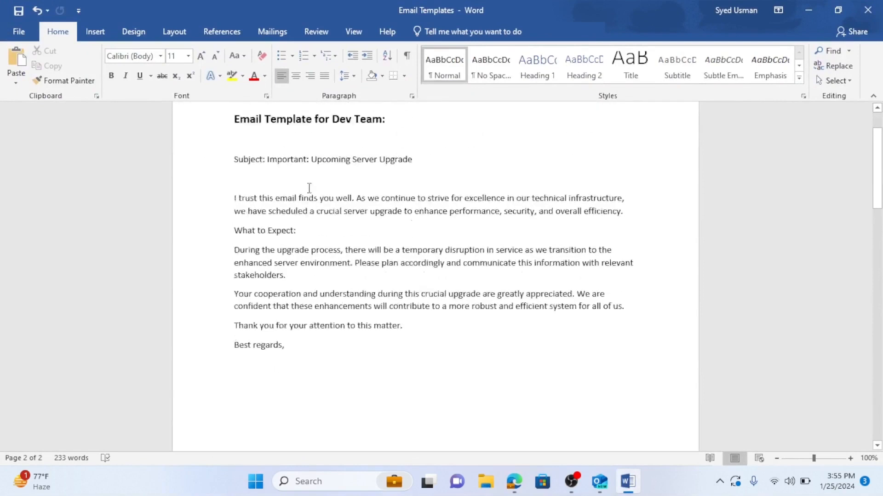
drag(269, 192, 423, 189)
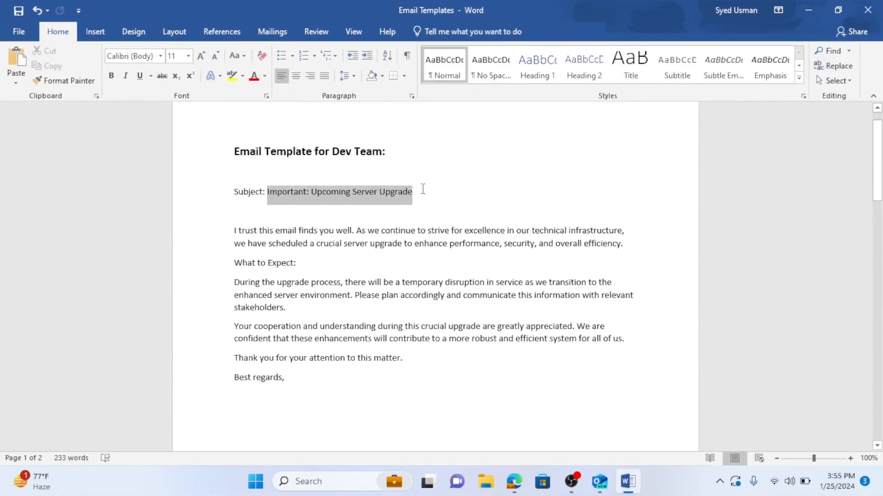
key(ctrl+c)
click(445, 207)
key(alt+Tab)
click(309, 256)
key(ctrl+v)
Copy the Dev Team email's body text from the Word document.
key(alt+Tab)
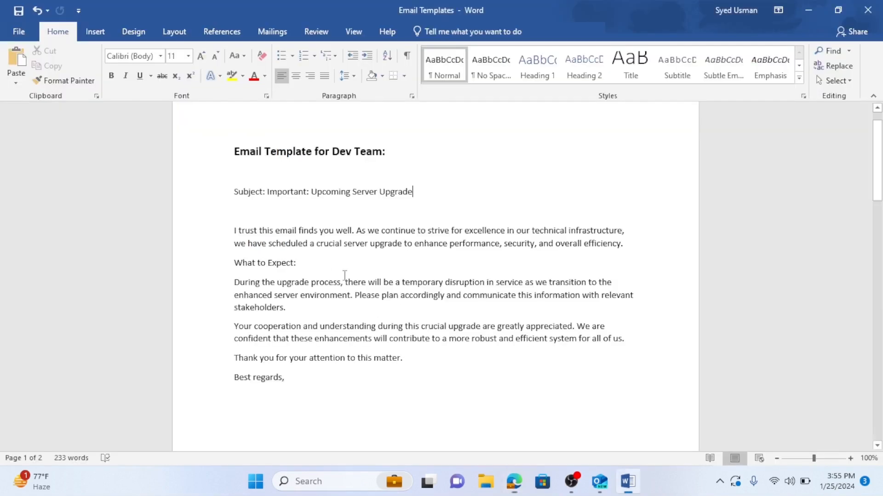
drag(234, 231, 309, 377)
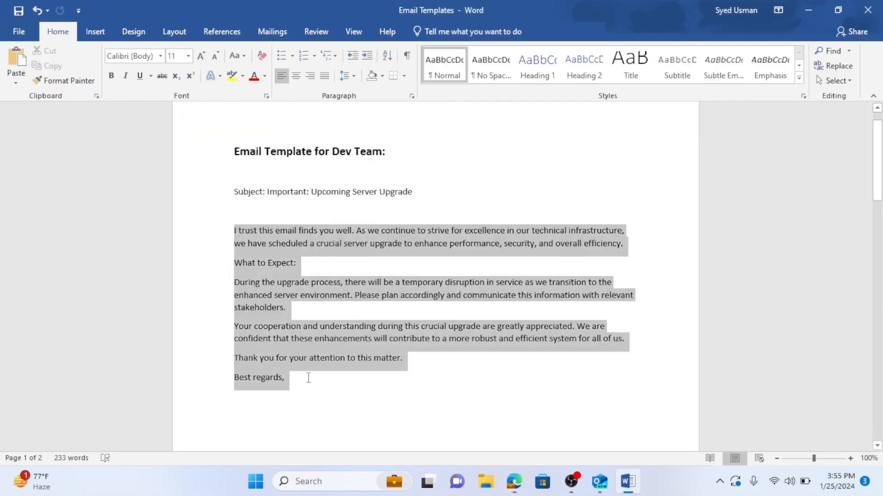
key(ctrl+c)
click(357, 392)
Paste the body into the Dev Team template, save it, and start another new template.
key(alt+Tab)
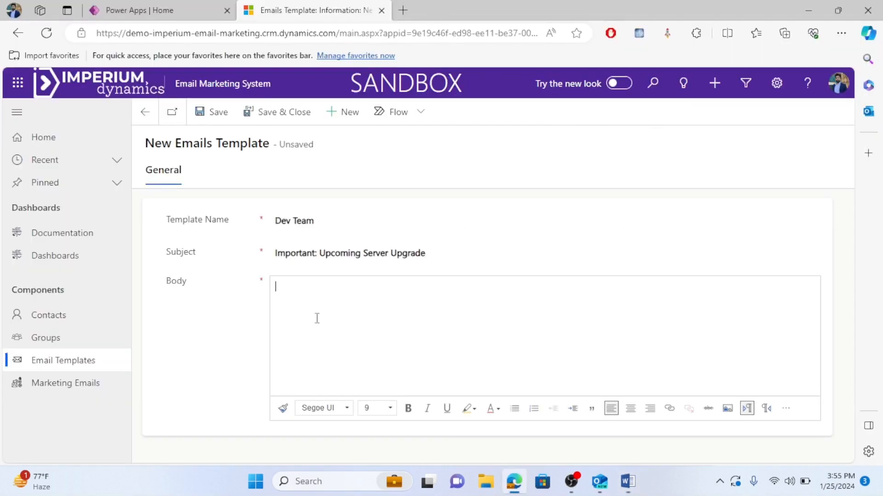
key(ctrl+v)
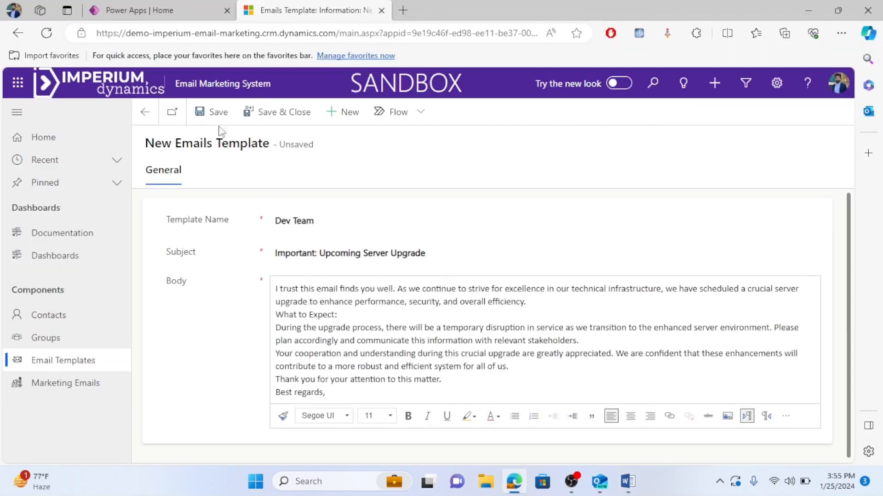
click(284, 118)
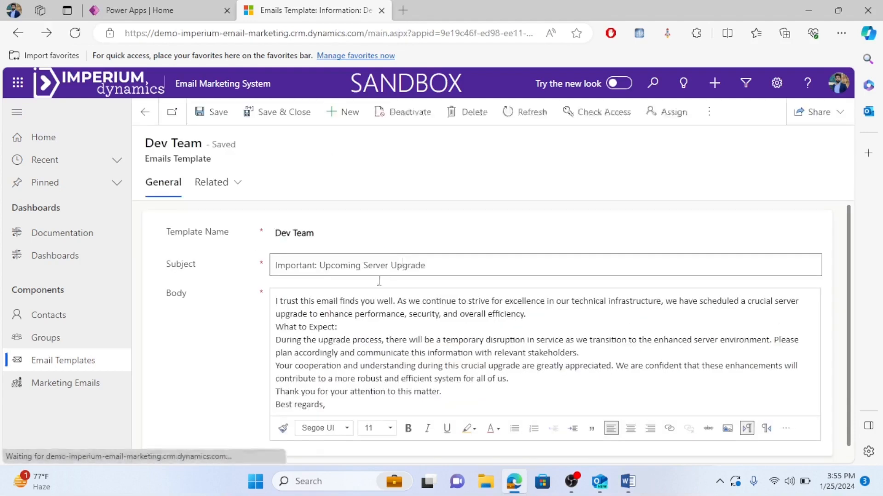
click(268, 115)
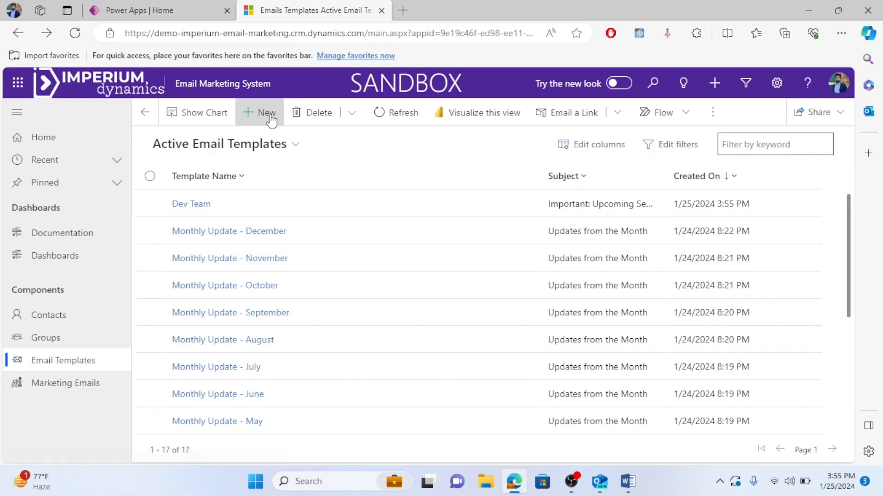
click(313, 220)
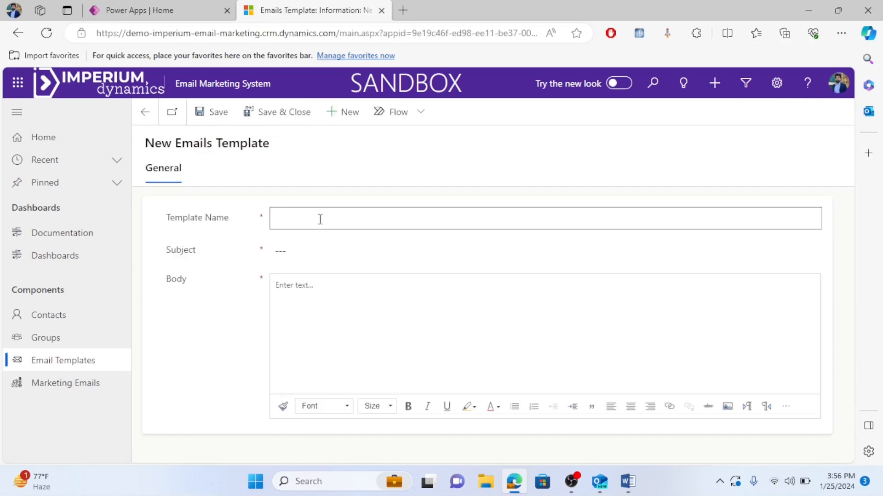
Name the template BA Team with subject 'Announcement: Change in Marketing Team Leadership' from Word.
text(BA)
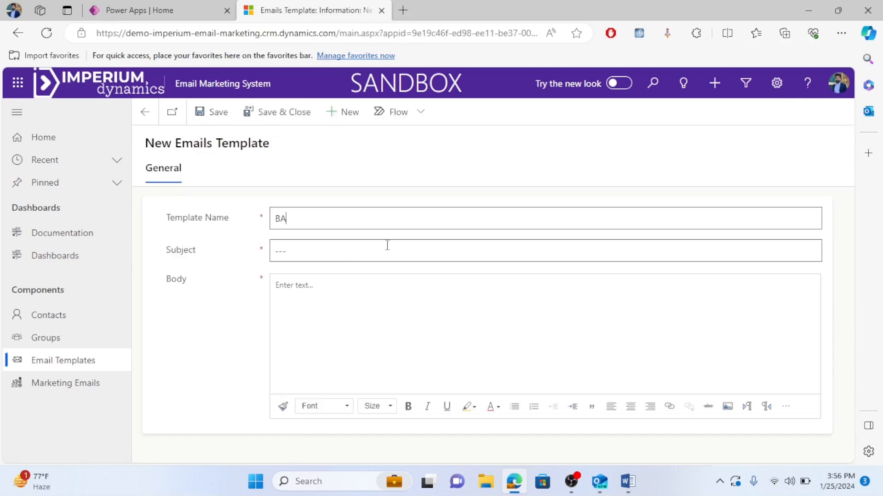
key(alt+Tab)
scroll(366, 229, down, 5)
scroll(367, 229, down, 18)
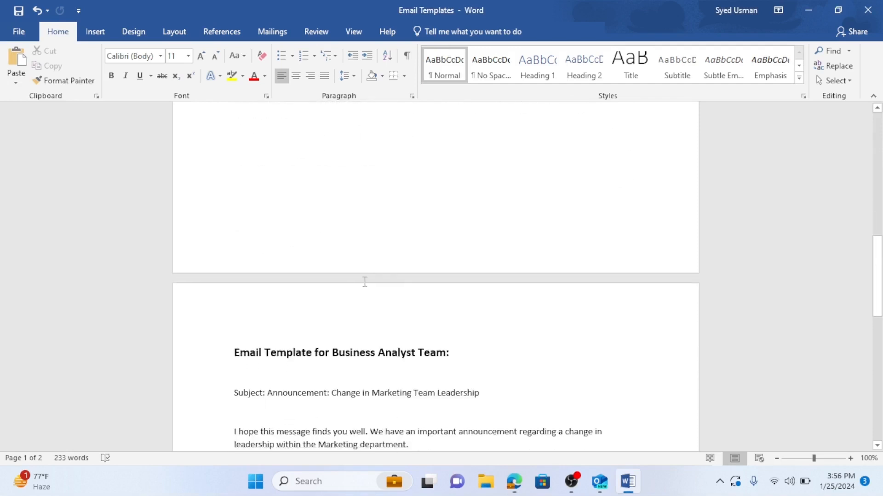
mouse_move(267, 169)
mouse_down()
mouse_move(479, 170)
mouse_move(271, 170)
mouse_up()
click(509, 174)
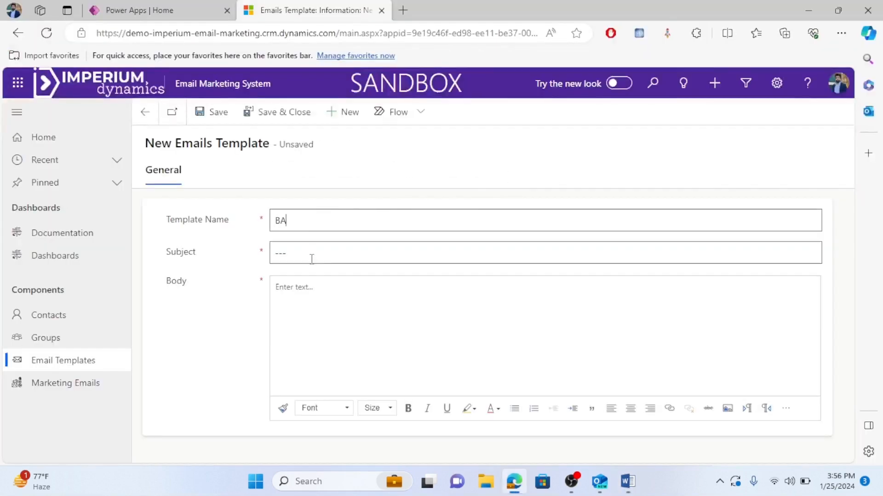
click(313, 258)
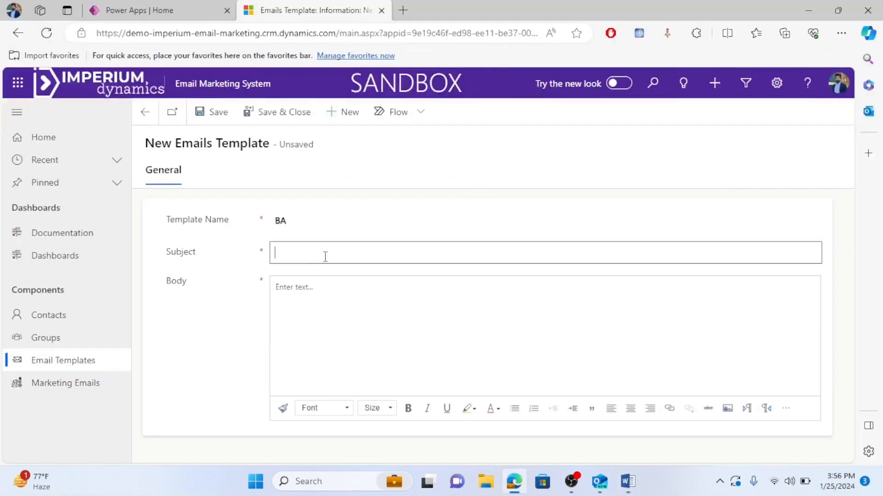
key(ctrl+v)
click(290, 219)
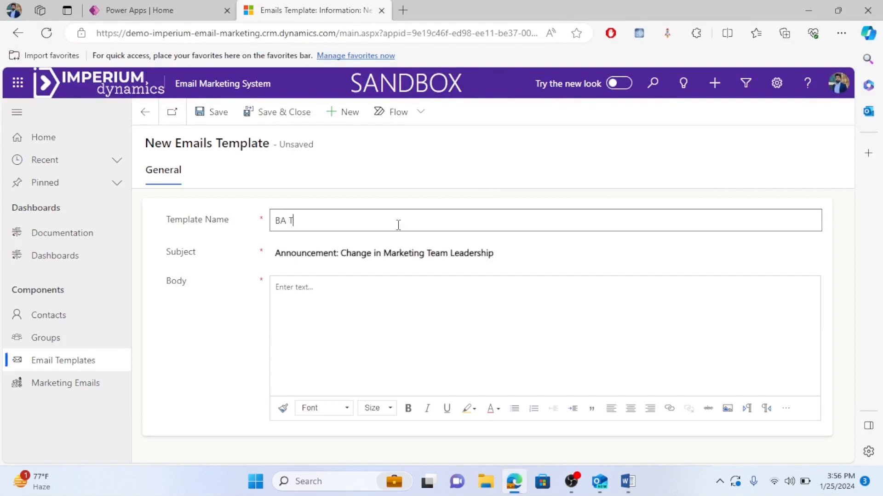
Paste the Business Analyst announcement body from Word and save the BA Team template.
click(356, 297)
key(alt+Tab)
drag(233, 208, 313, 371)
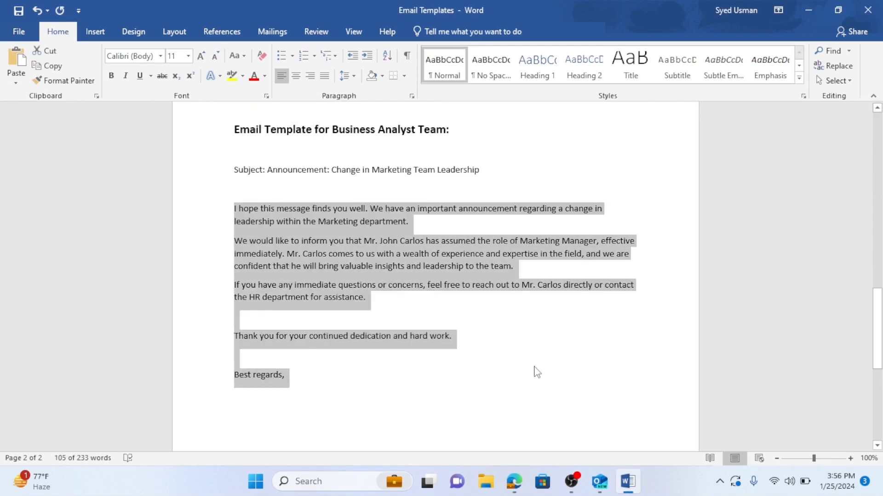
key(alt+Tab)
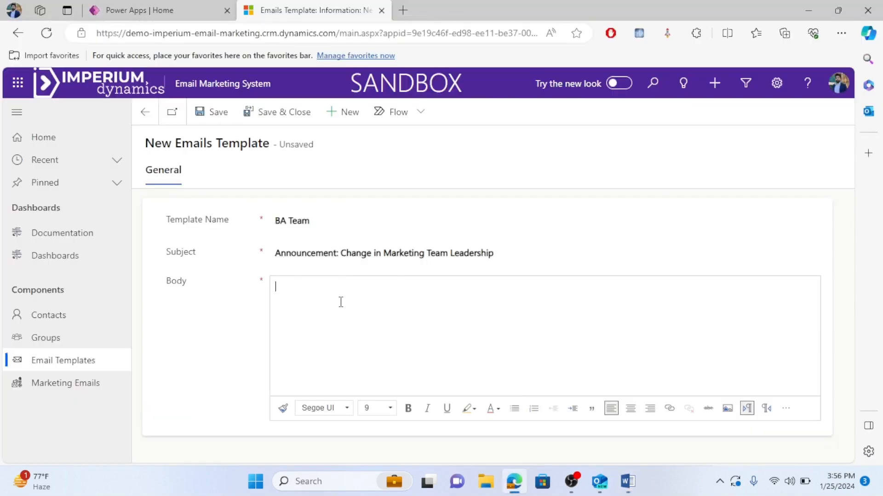
key(ctrl+v)
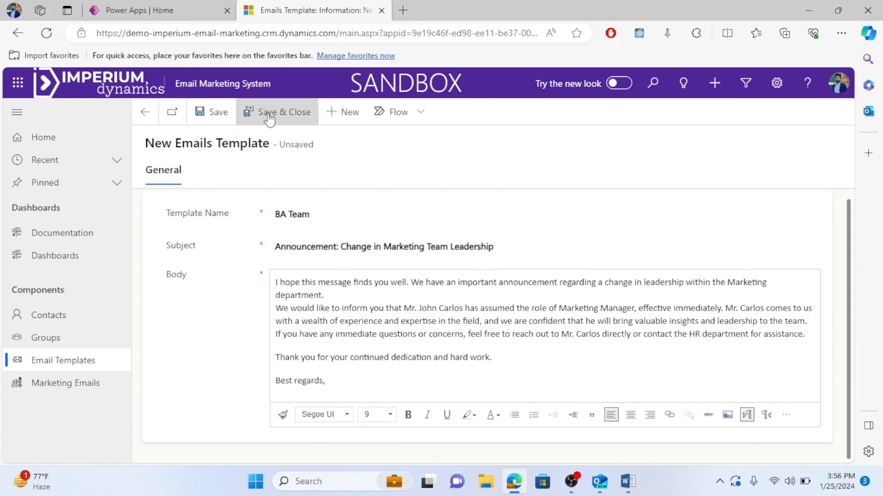
click(270, 119)
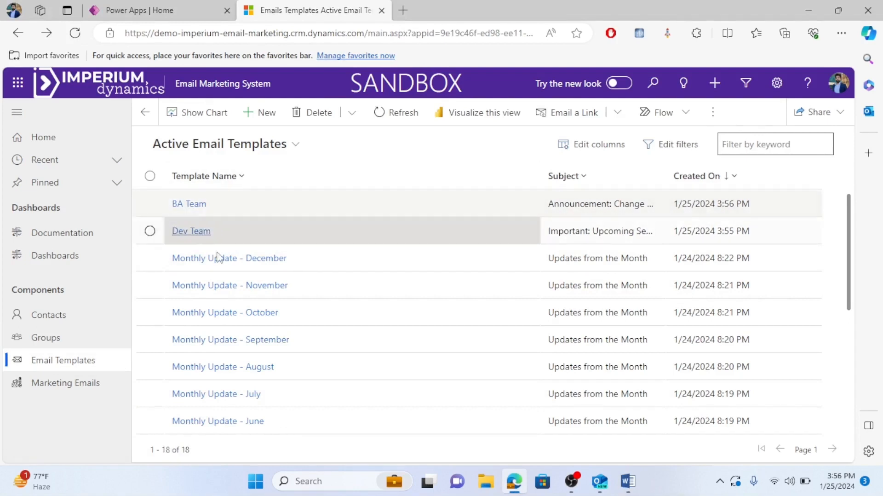
Create a marketing email named 'Dev Test Email' using the Dev Team template.
click(76, 391)
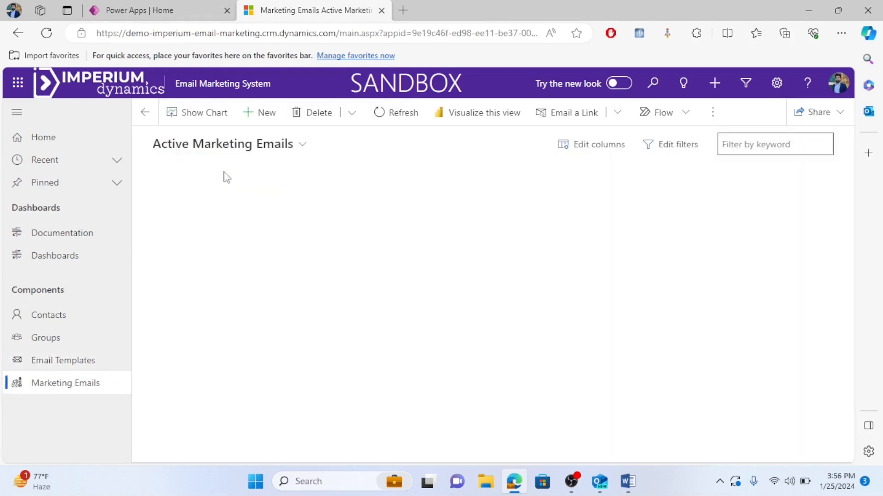
click(264, 123)
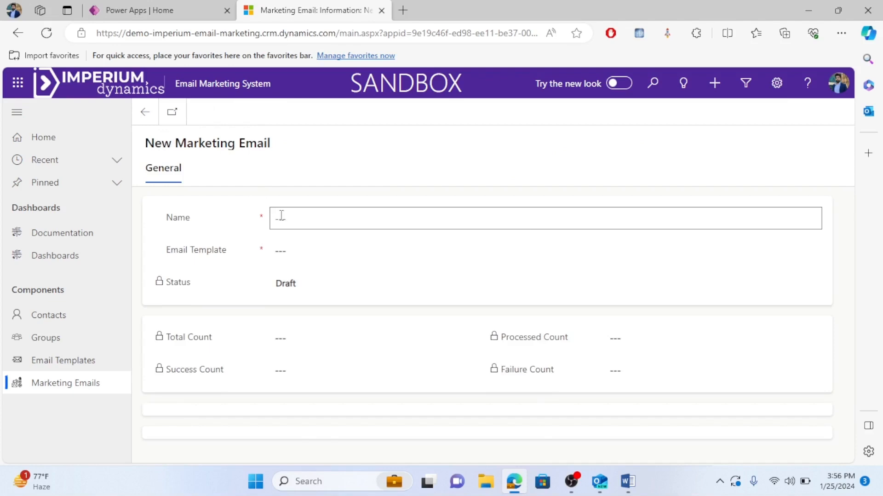
click(298, 217)
click(234, 230)
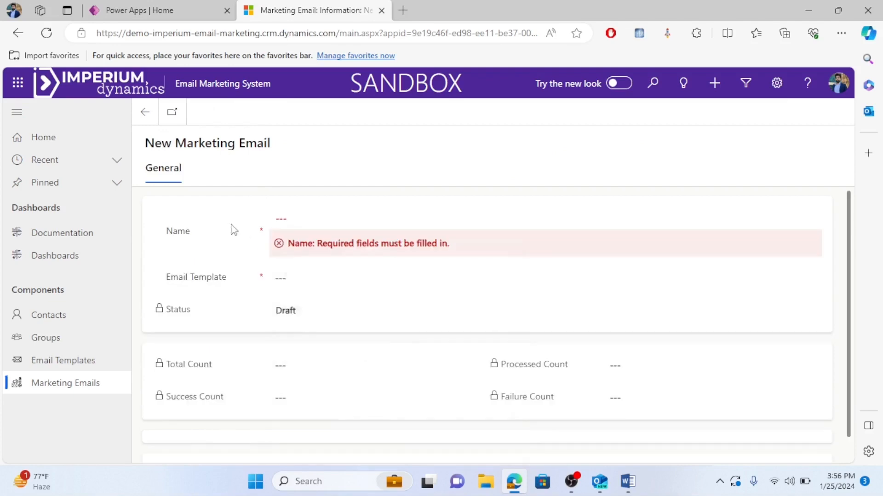
click(303, 219)
text(Dev Test Email)
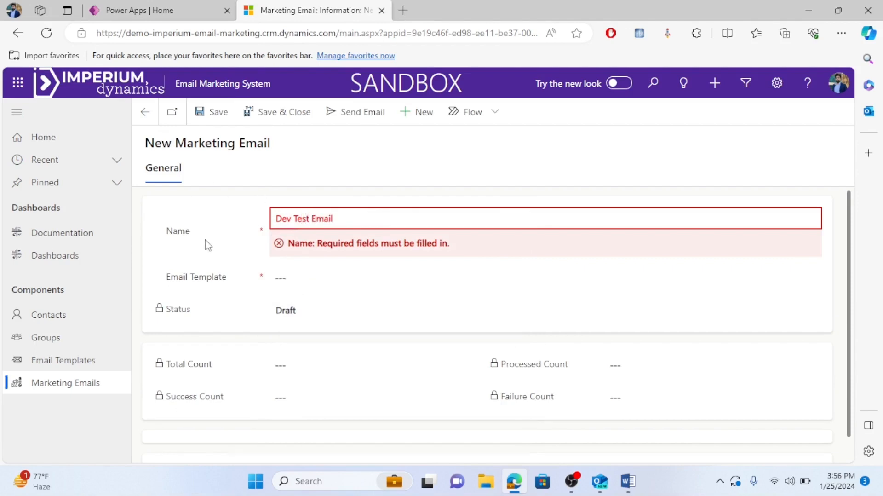
click(307, 257)
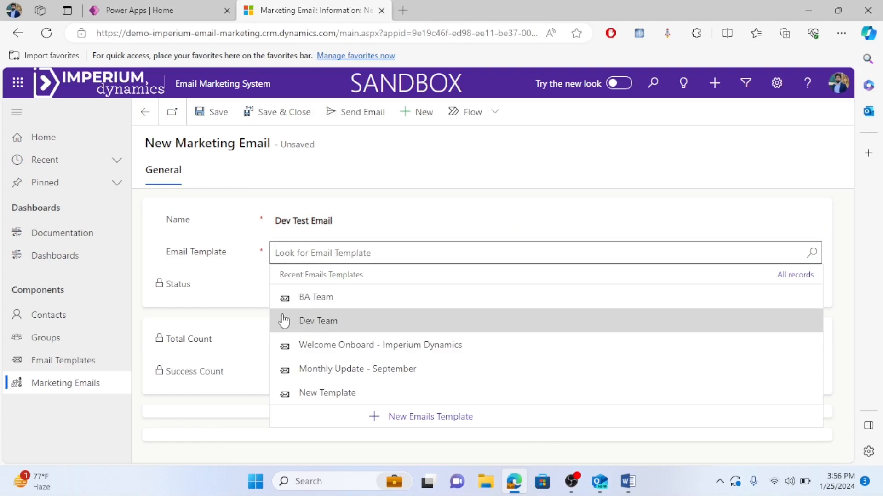
click(357, 325)
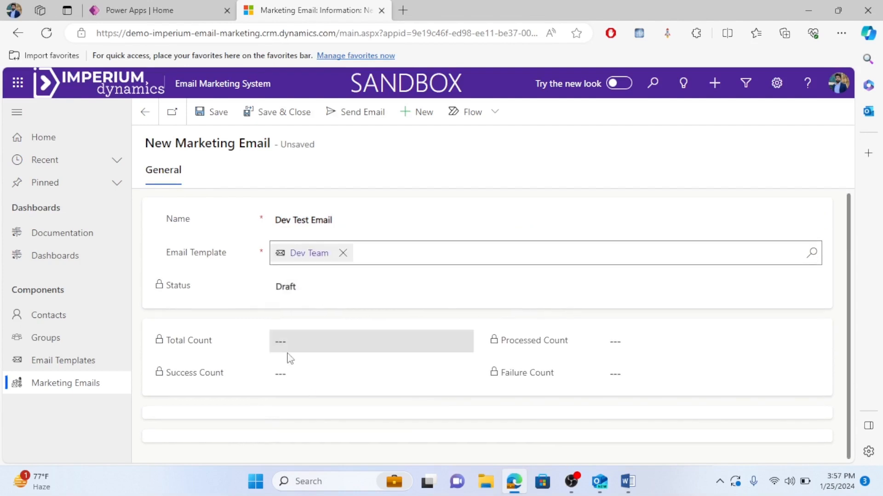
Save the new Dev Test Email record.
click(213, 113)
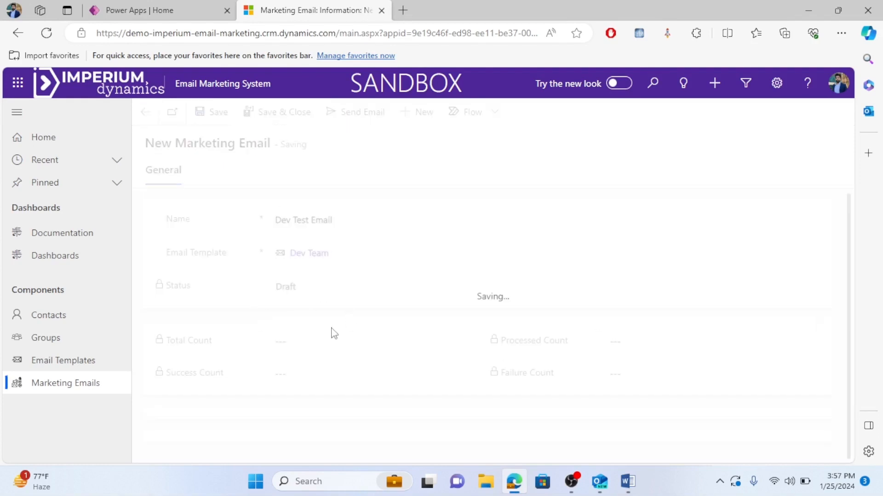
scroll(322, 341, down, 4)
scroll(454, 362, up, 2)
scroll(434, 332, down, 2)
scroll(329, 344, up, 4)
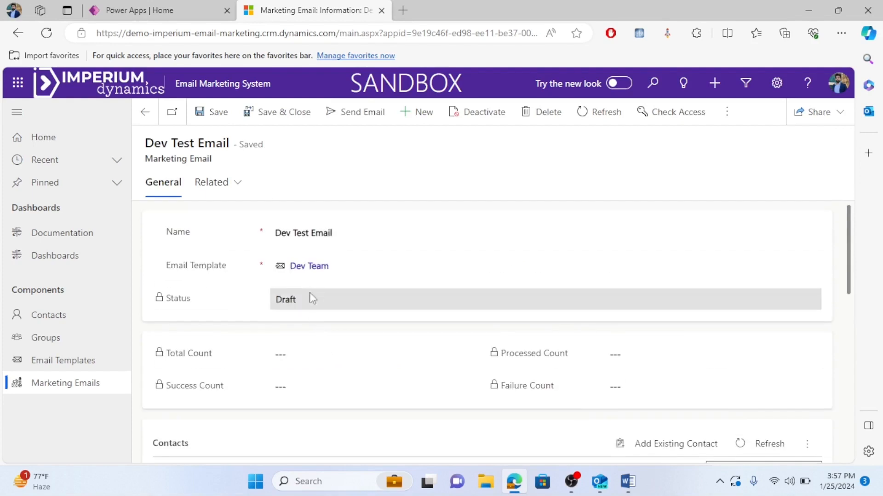
scroll(276, 287, down, 2)
scroll(290, 306, up, 2)
scroll(290, 331, down, 1)
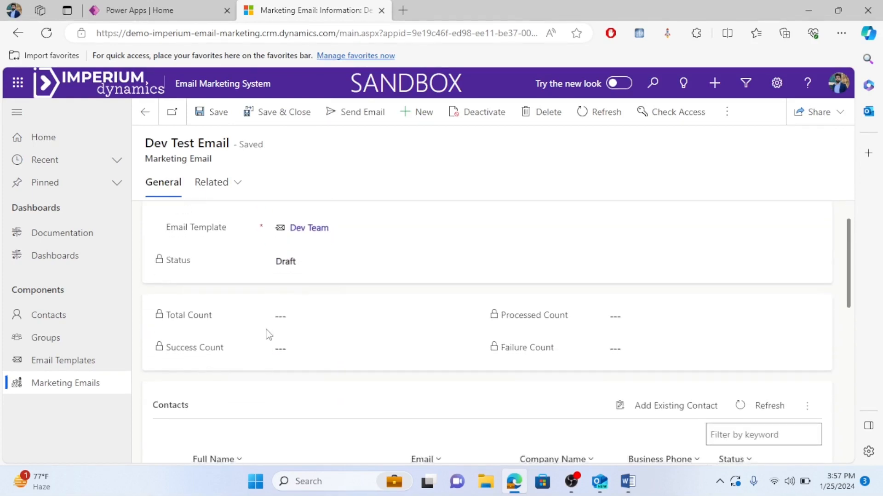
scroll(388, 344, down, 7)
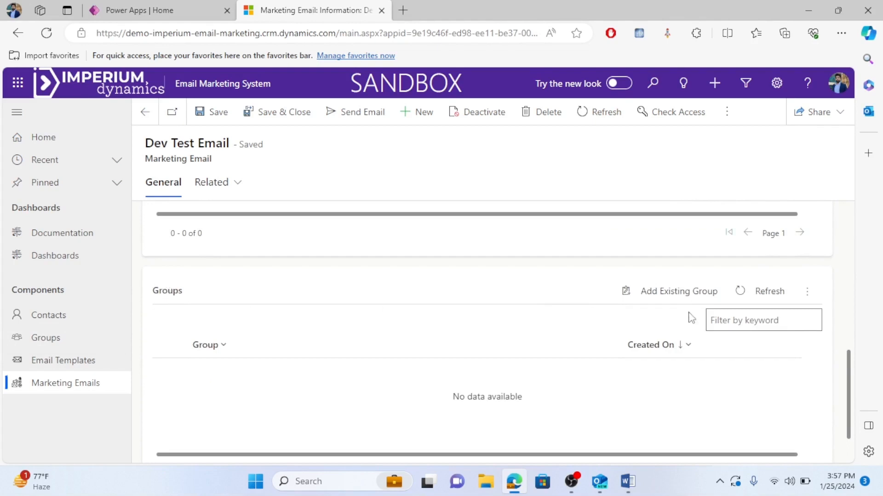
Link the Imperium Dynamics Dev Team group to the email's Groups.
click(747, 321)
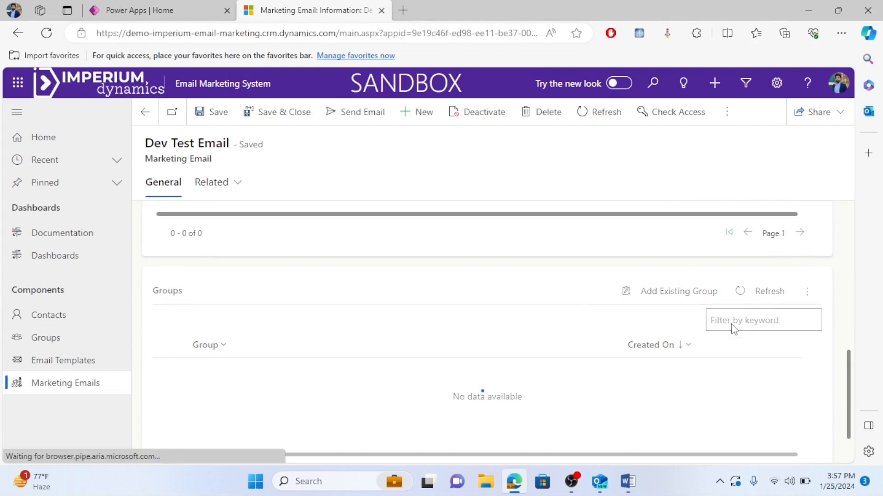
click(672, 292)
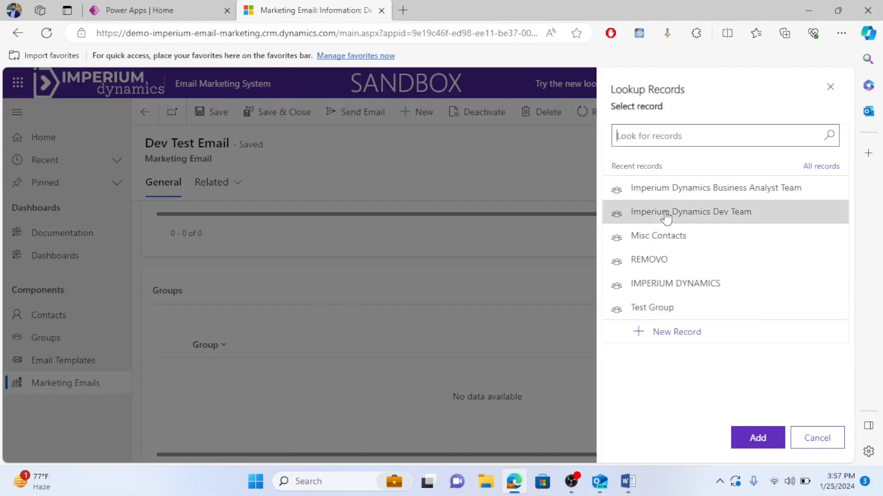
click(723, 221)
click(758, 437)
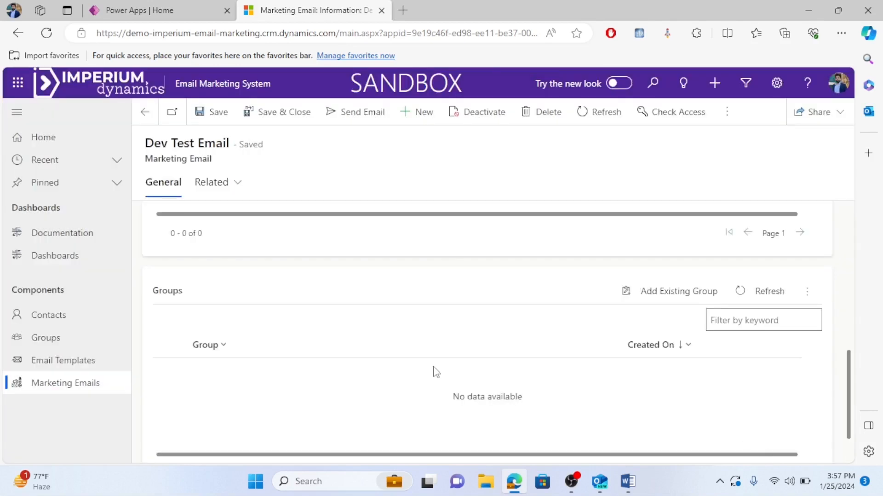
scroll(453, 363, up, 6)
Add the VP Imperium Dynamics contact to the Dev Test Email's Contacts.
scroll(357, 369, down, 1)
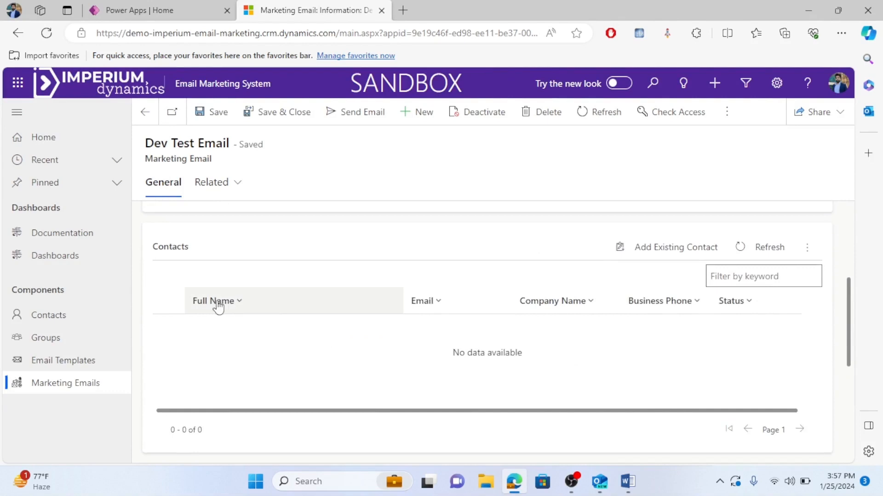
scroll(399, 309, down, 1)
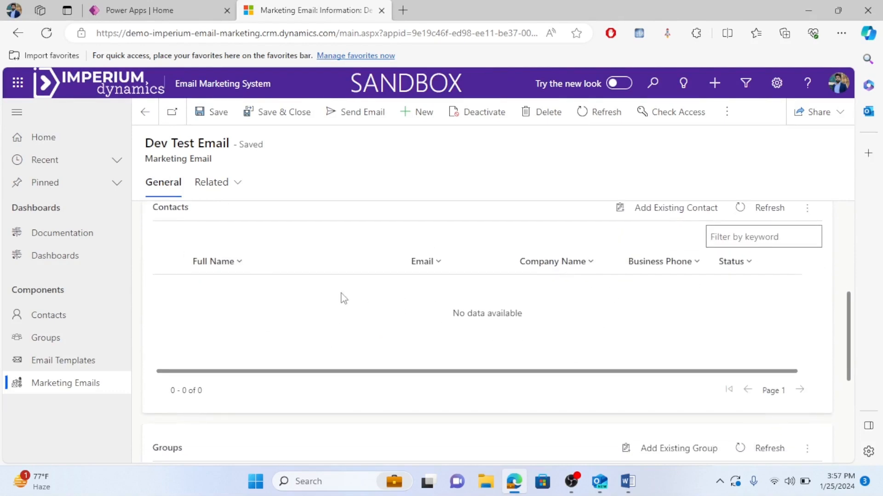
scroll(517, 298, up, 3)
scroll(597, 339, down, 1)
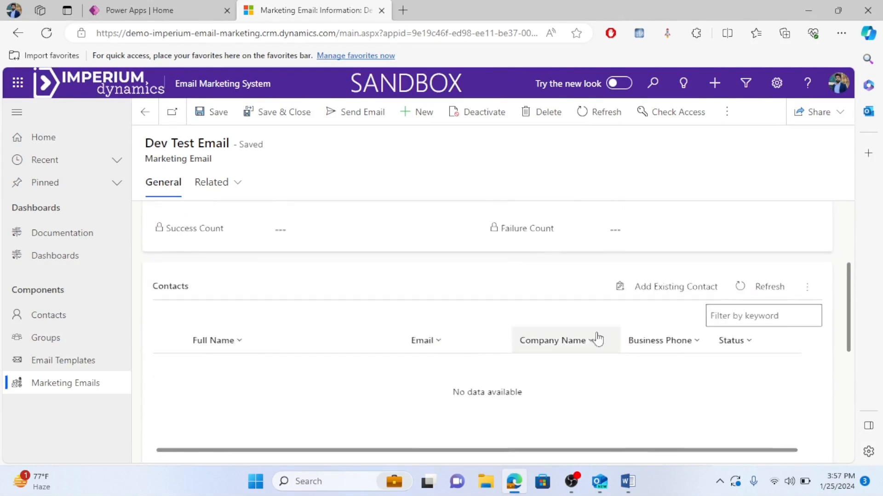
click(681, 294)
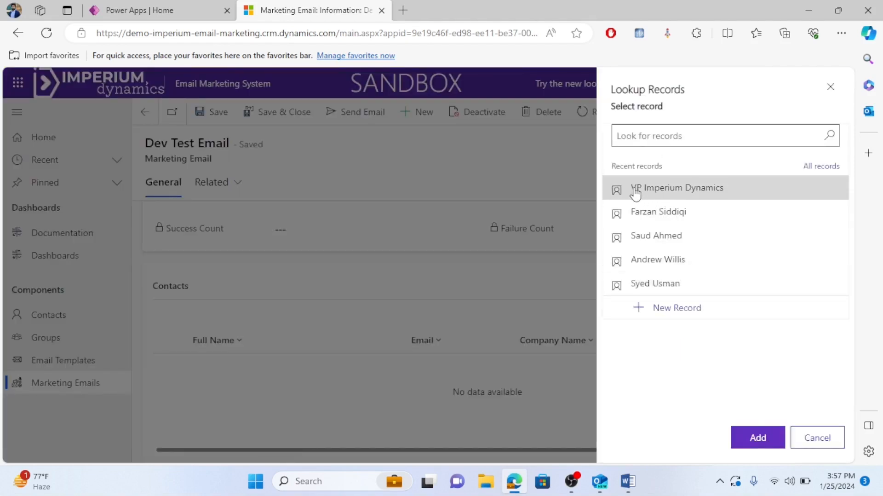
click(678, 196)
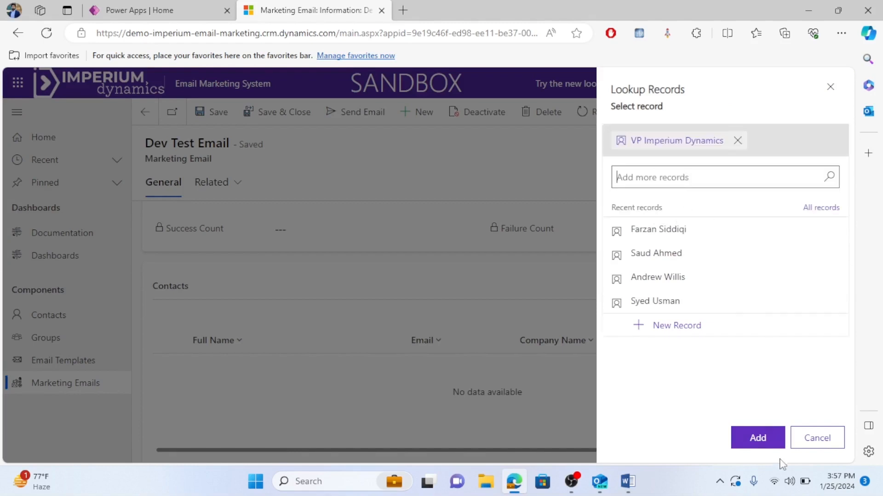
click(761, 441)
scroll(568, 349, down, 1)
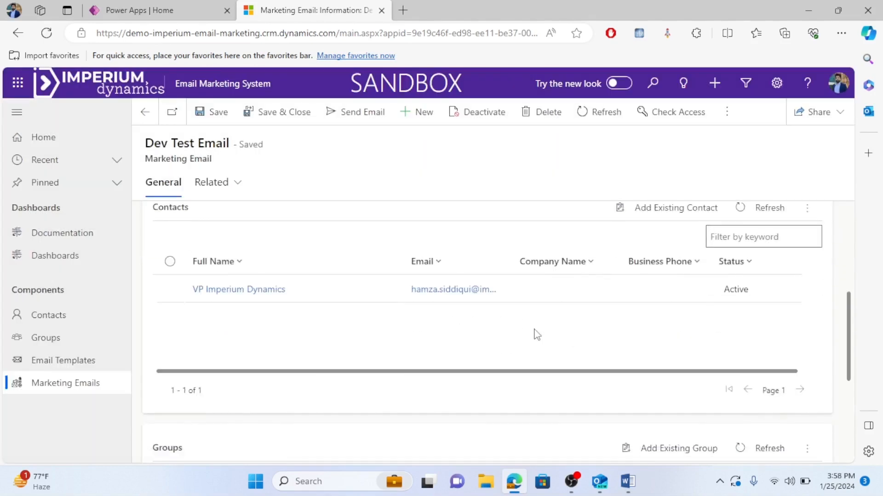
Send the Dev Test Email campaign and acknowledge the queued-for-sending confirmation.
scroll(388, 340, up, 5)
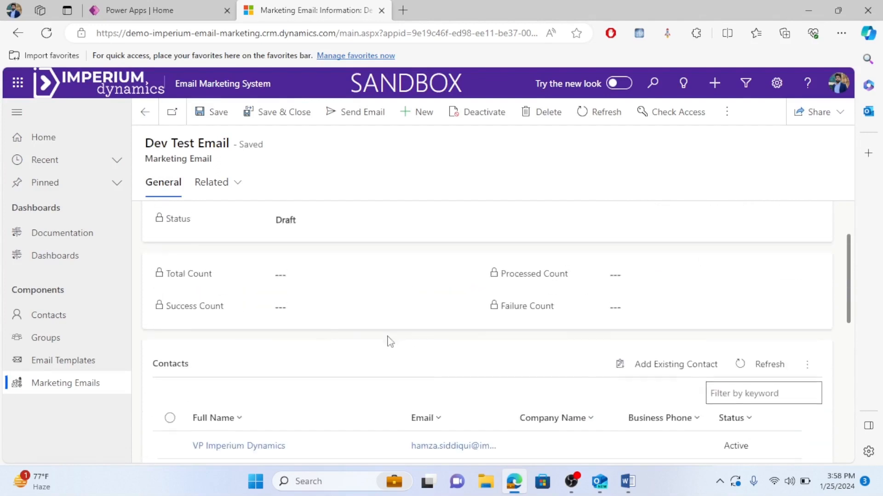
click(300, 231)
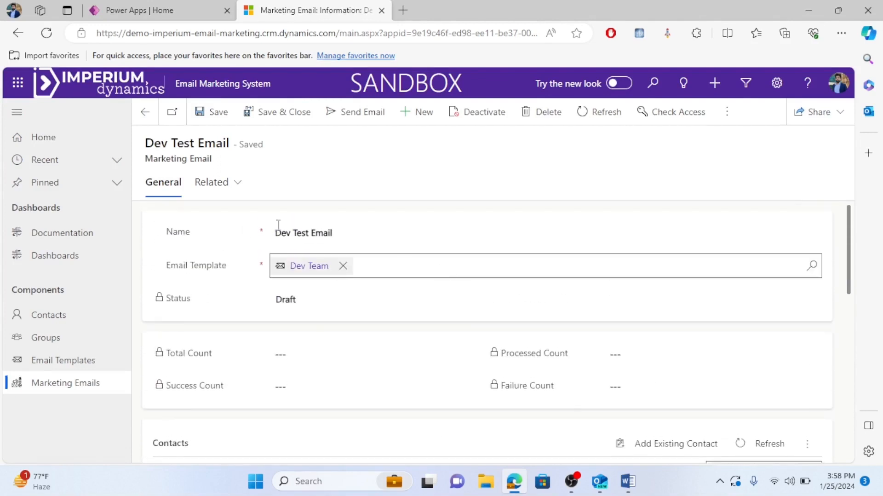
scroll(432, 318, down, 3)
scroll(605, 368, down, 8)
scroll(722, 370, up, 6)
scroll(439, 260, up, 5)
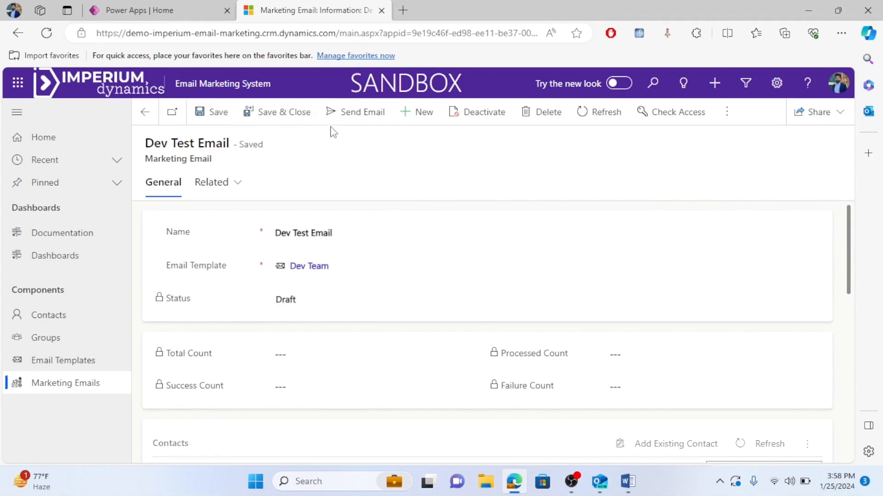
click(352, 115)
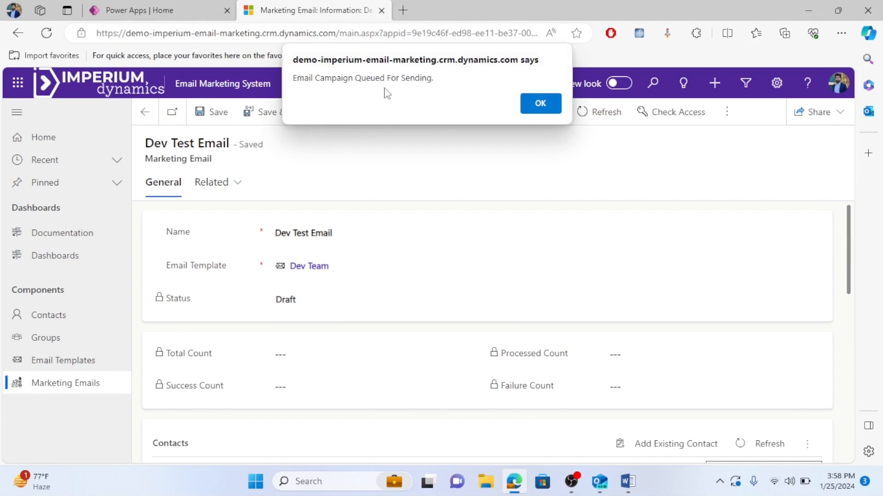
click(541, 105)
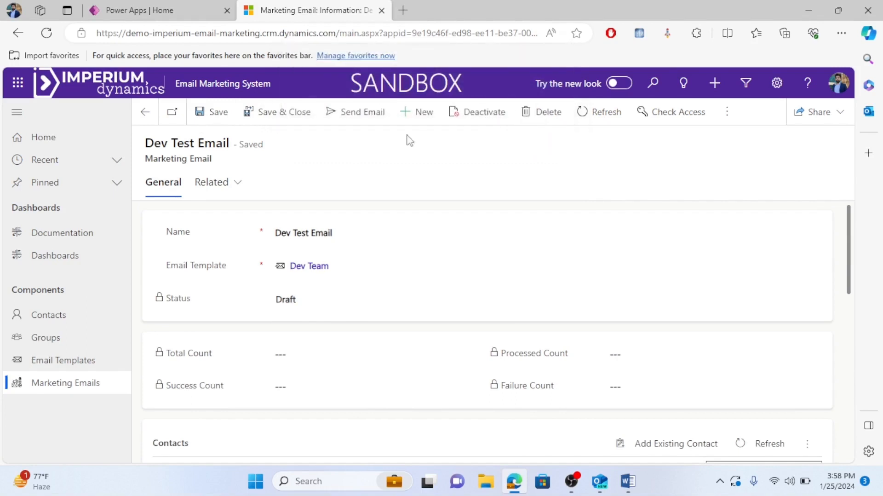
click(356, 118)
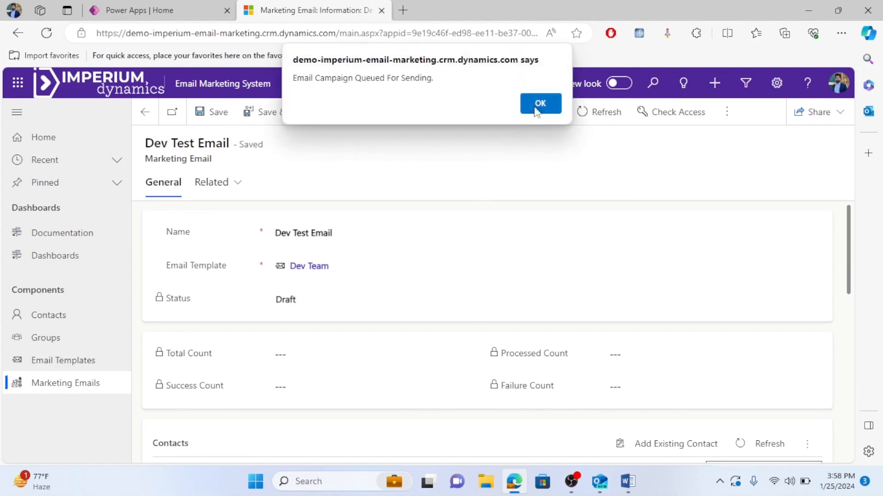
click(537, 110)
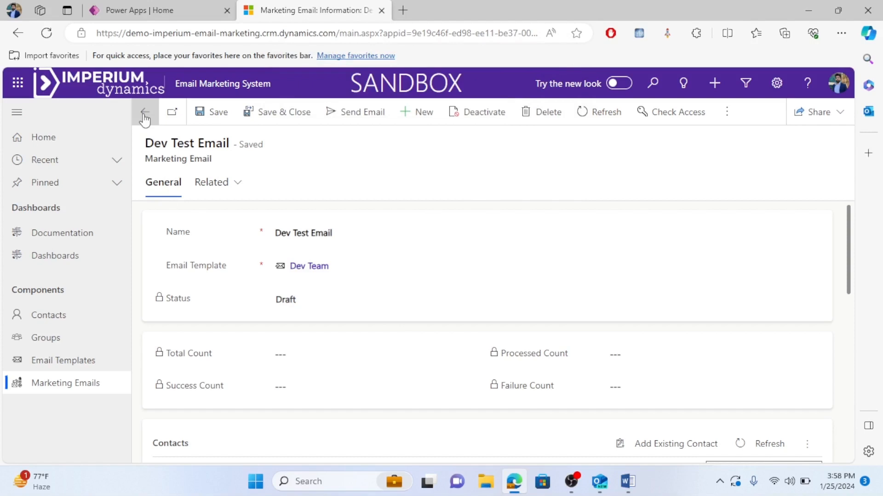
Close Dev Test Email, then create and save 'BA Test Email' using the BA Team template.
click(276, 113)
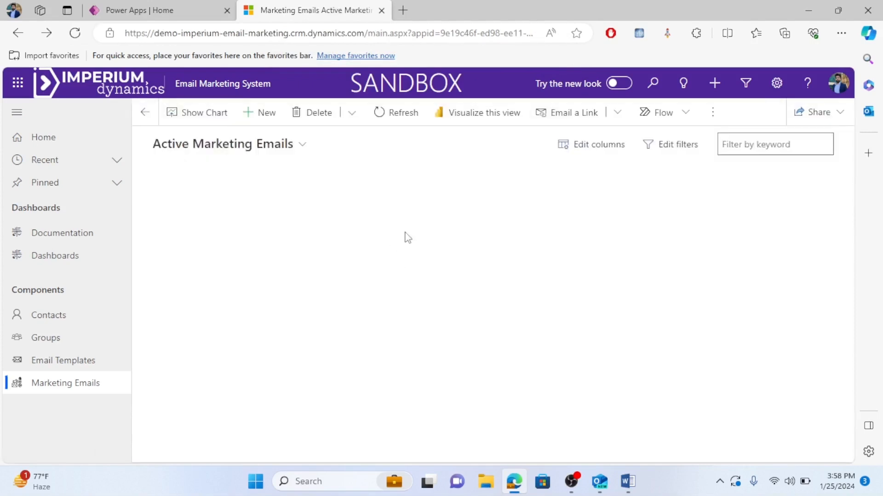
click(265, 115)
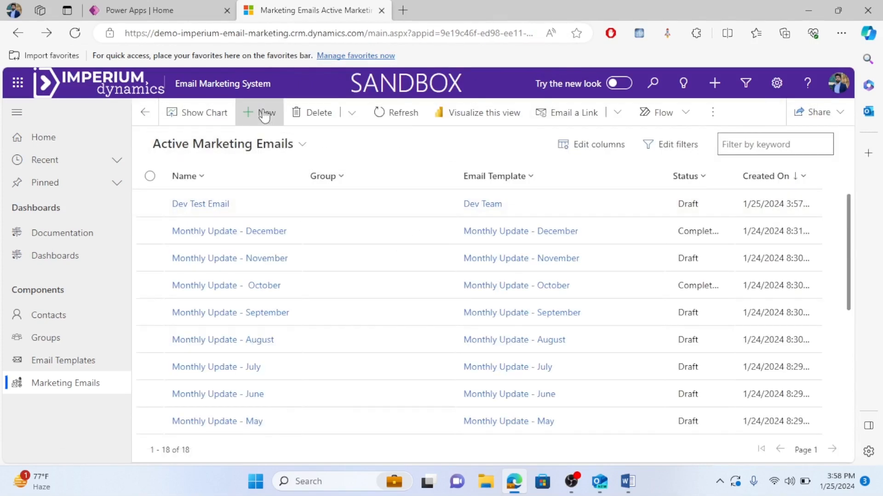
click(291, 221)
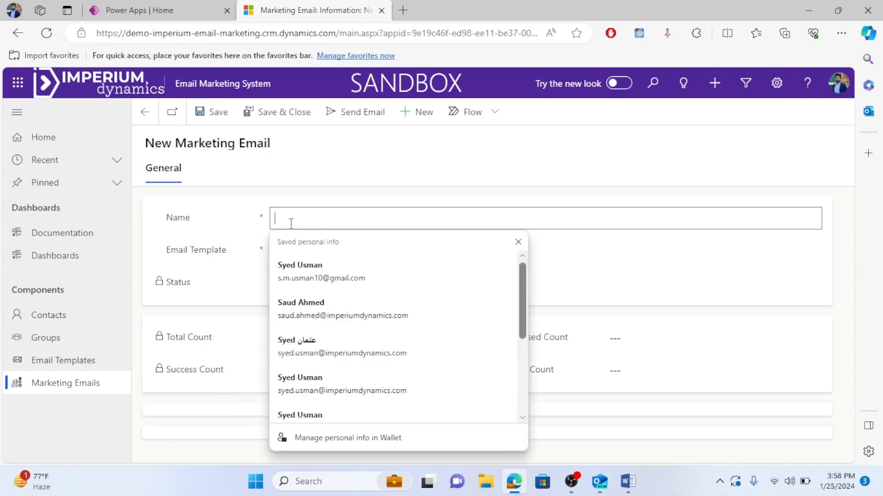
text(BA)
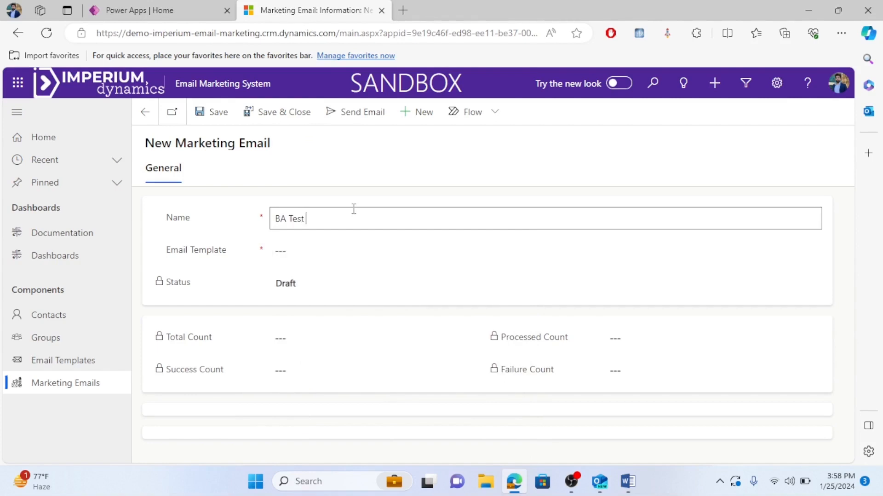
text(Test Email)
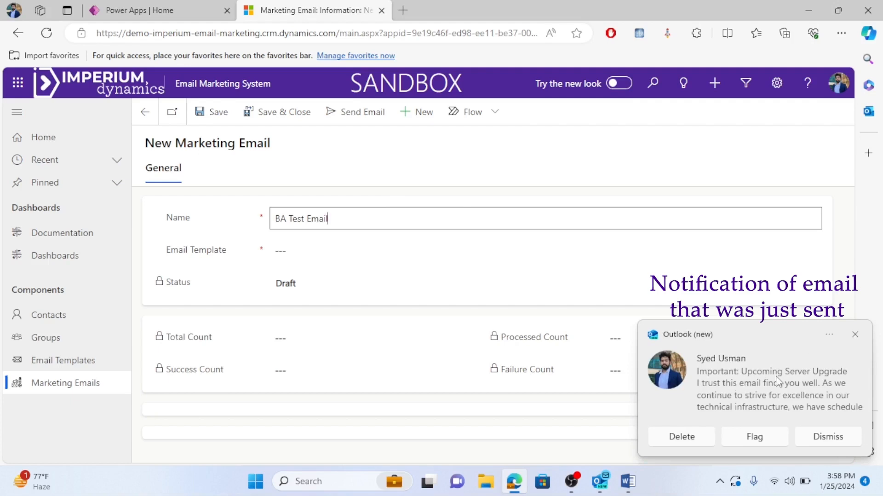
click(855, 334)
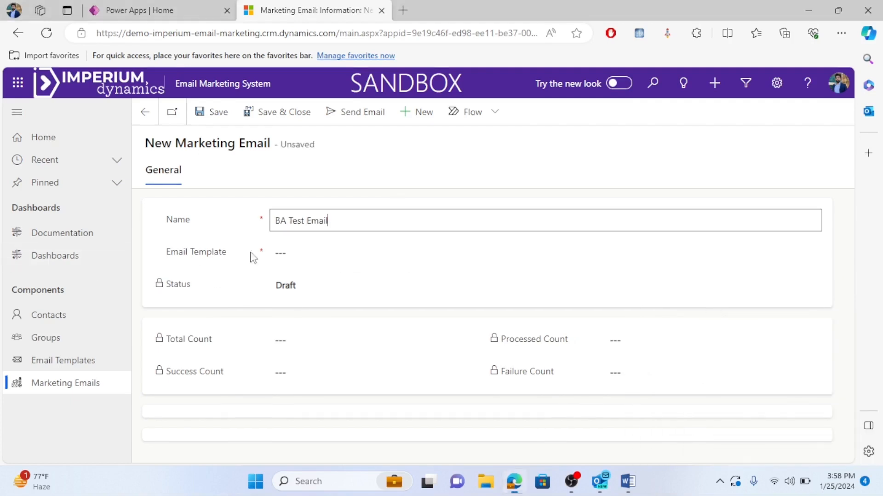
click(357, 252)
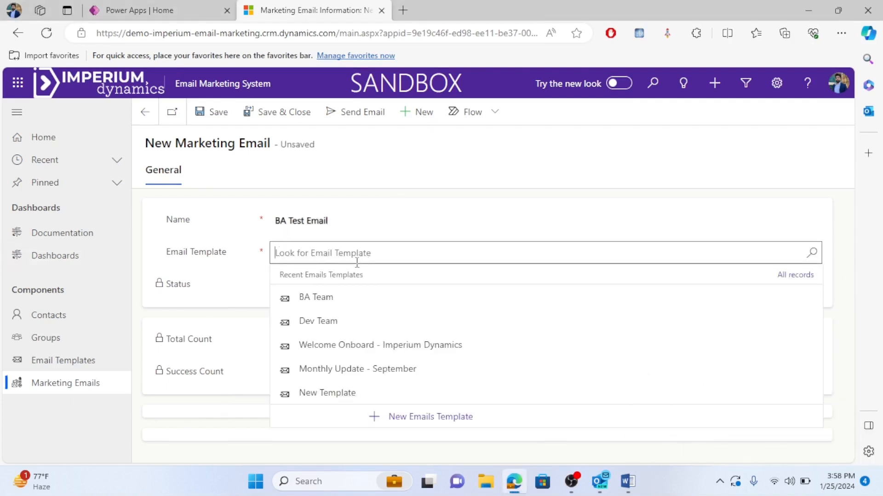
click(340, 299)
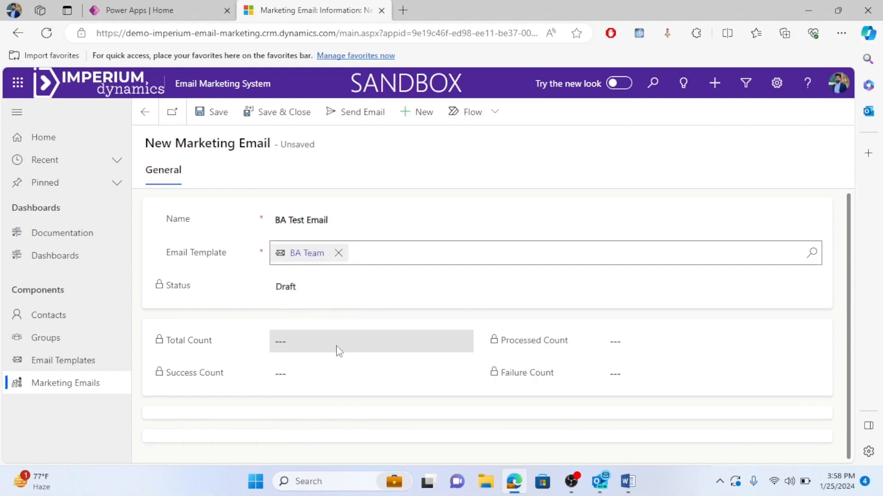
click(217, 119)
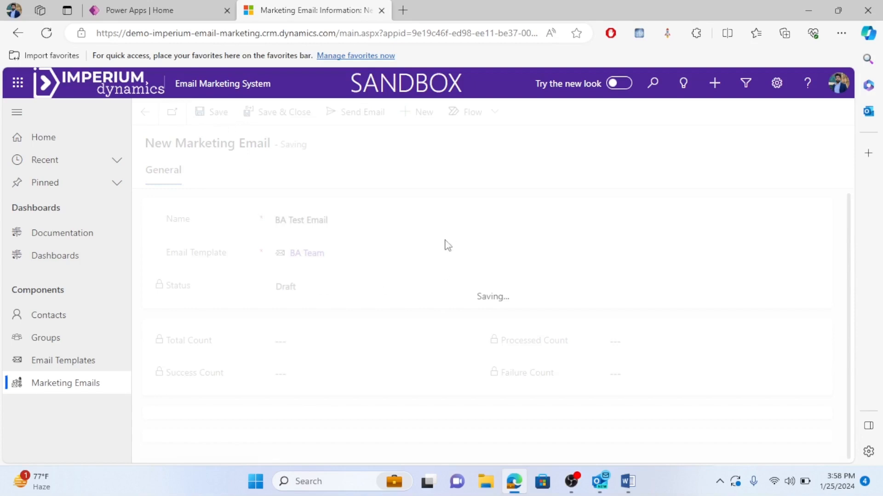
Link the Imperium Dynamics Business Analyst Team group to the BA Test Email.
scroll(325, 374, down, 10)
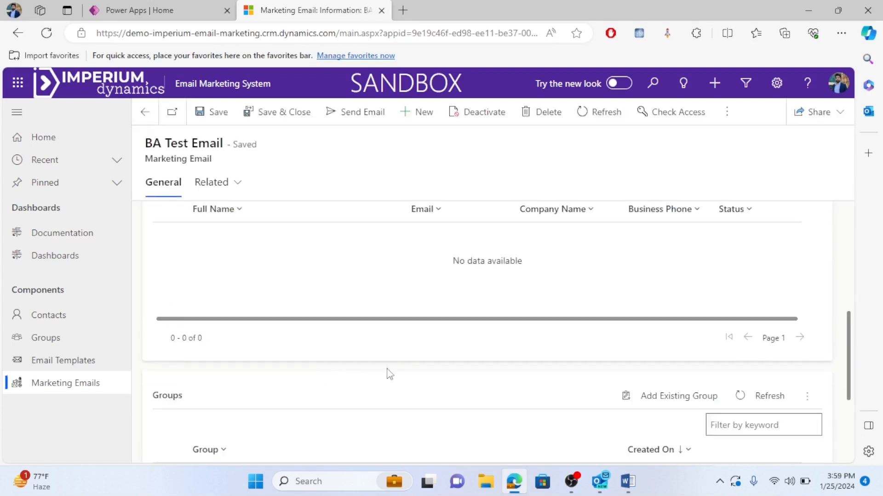
scroll(390, 374, down, 2)
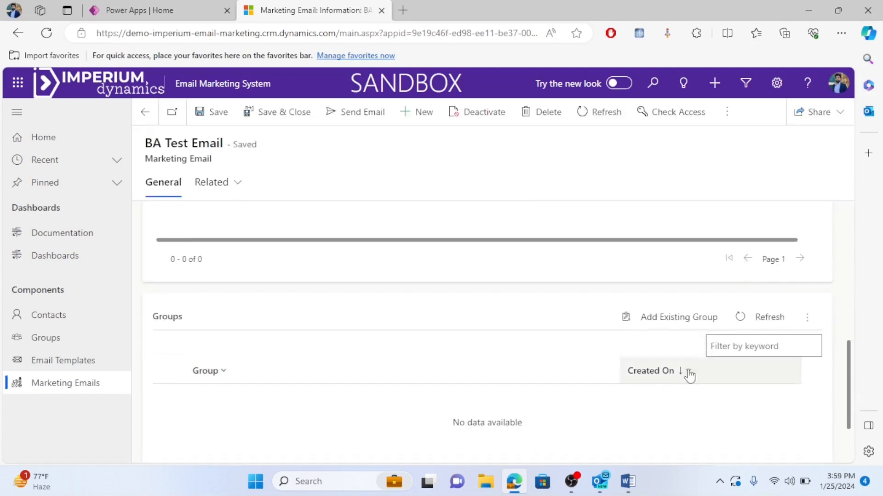
click(680, 322)
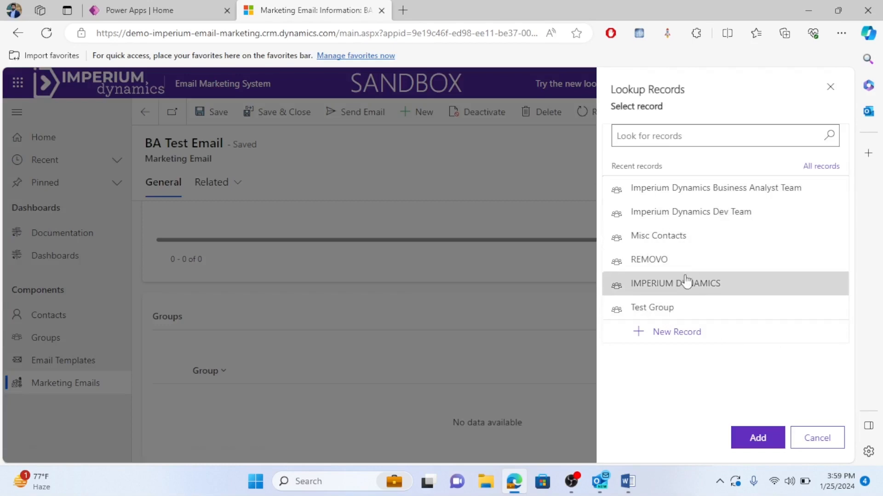
click(751, 197)
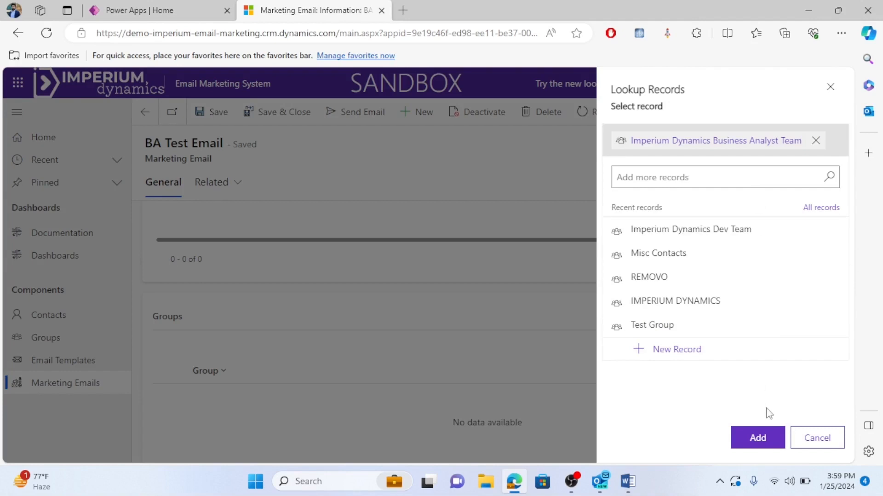
click(755, 439)
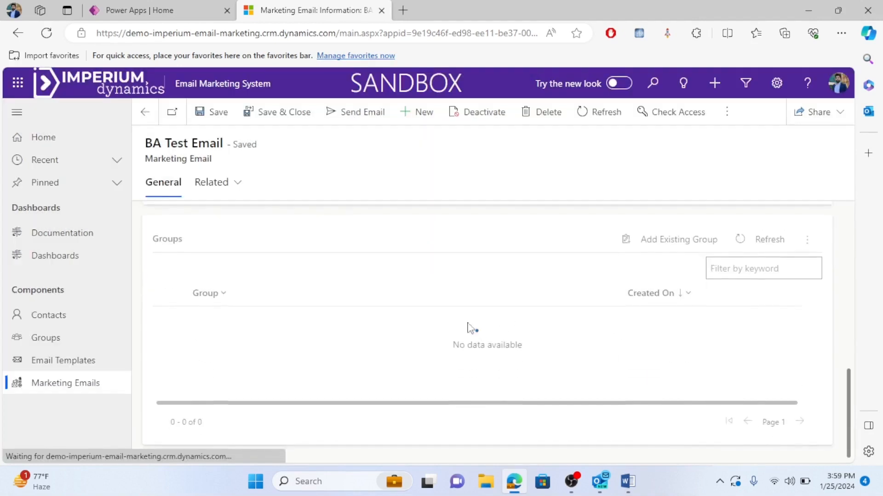
Add the VP Imperium Dynamics contact to the BA Test Email's Contacts.
scroll(302, 309, up, 4)
scroll(288, 307, up, 1)
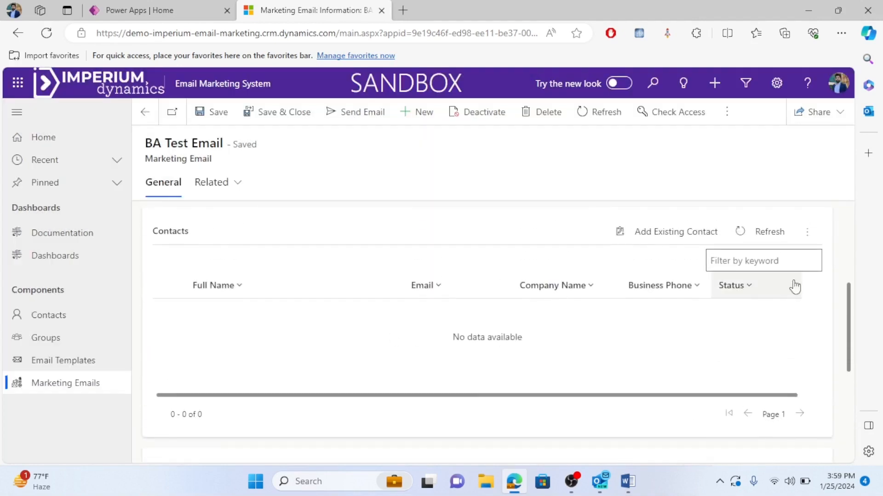
click(668, 235)
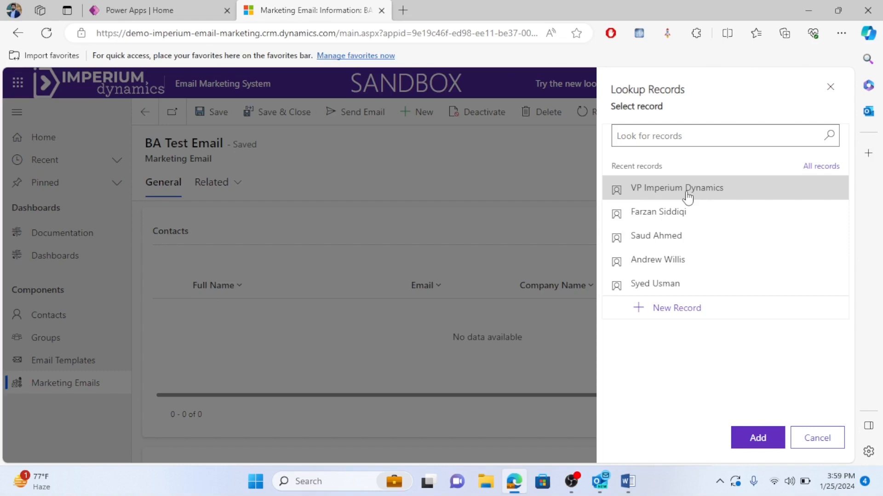
click(708, 197)
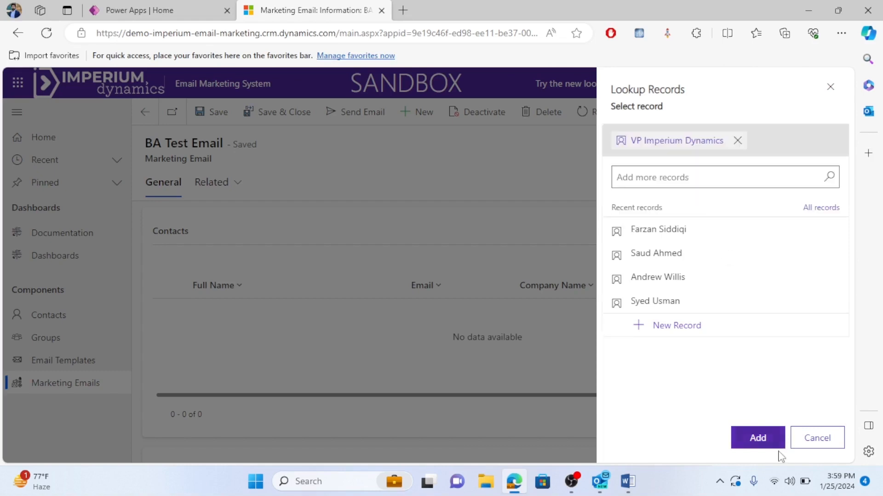
click(758, 438)
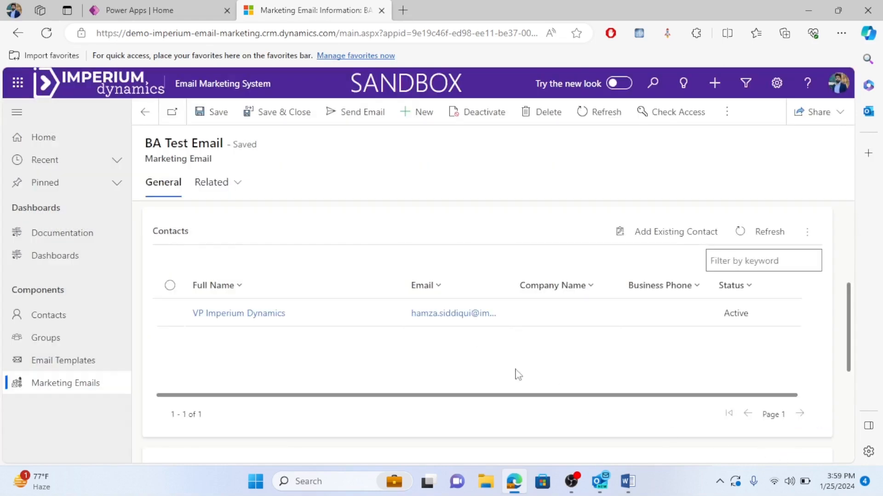
scroll(335, 280, up, 5)
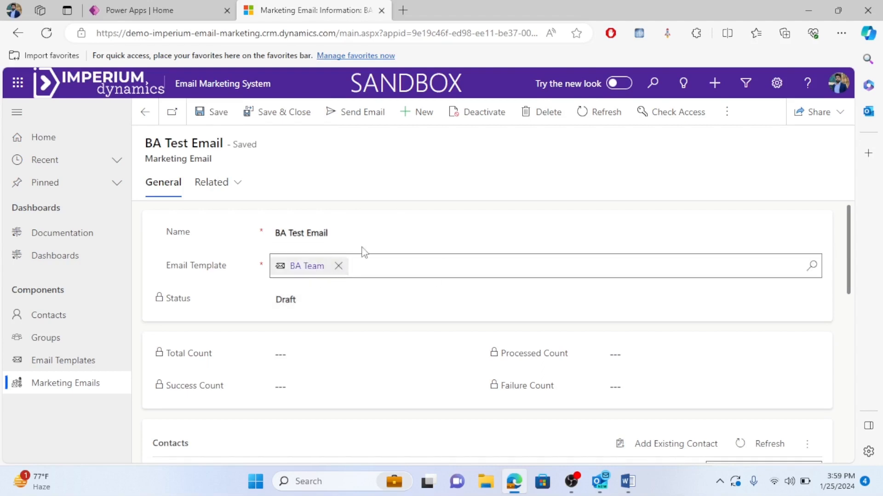
scroll(503, 355, down, 8)
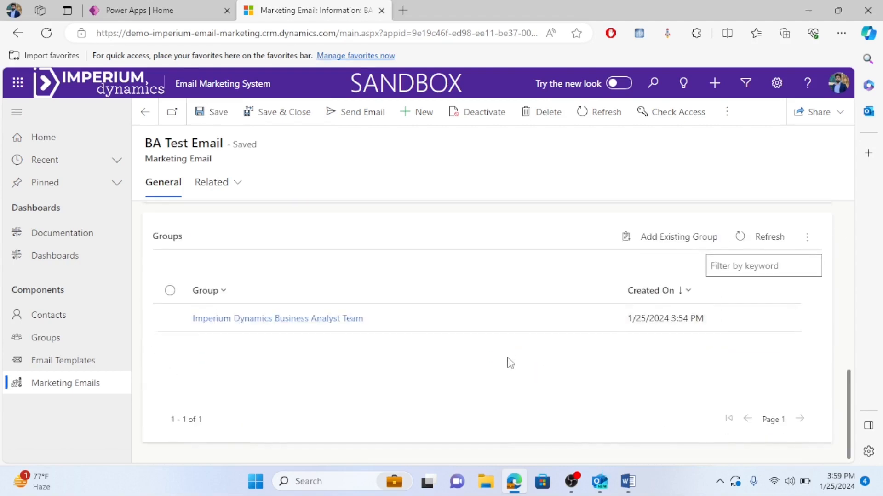
scroll(509, 361, up, 6)
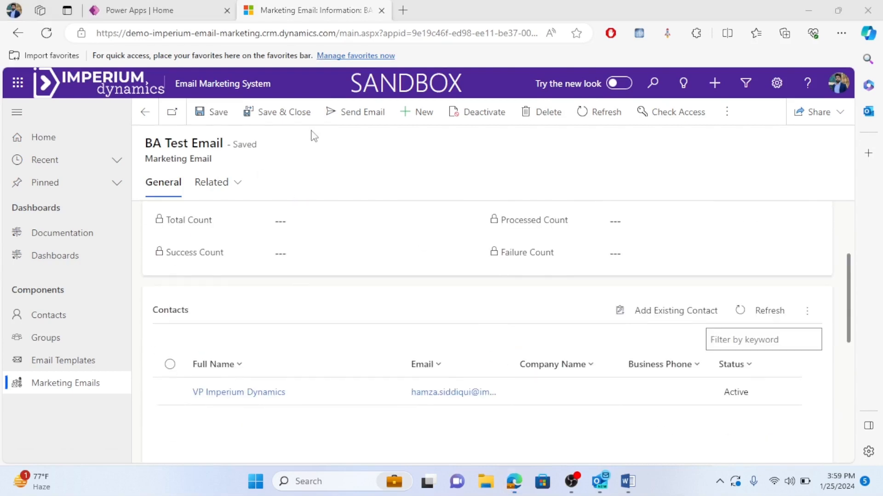
Queue the BA Test Email campaign for sending, dismiss the notice, and return to Active Marketing Emails.
click(355, 112)
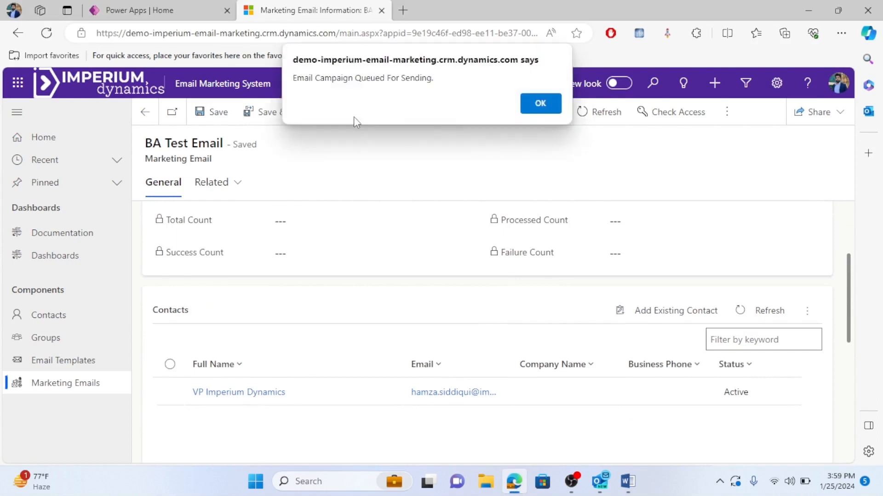
click(539, 106)
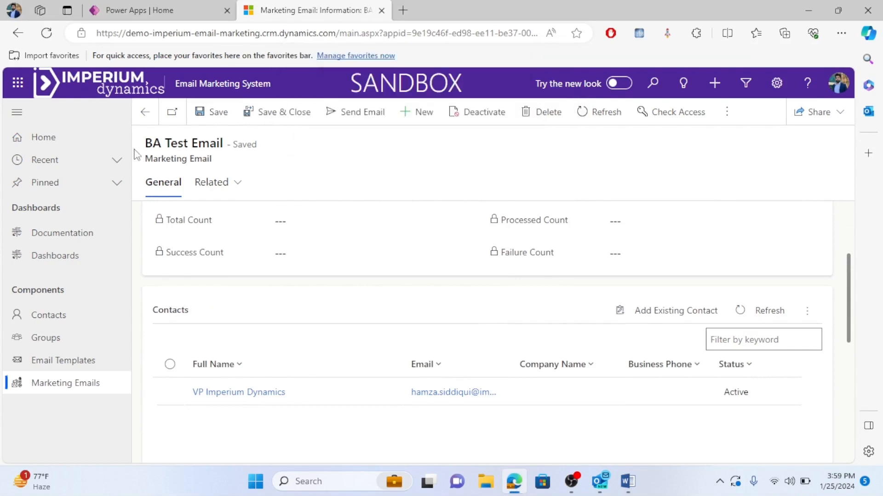
click(145, 115)
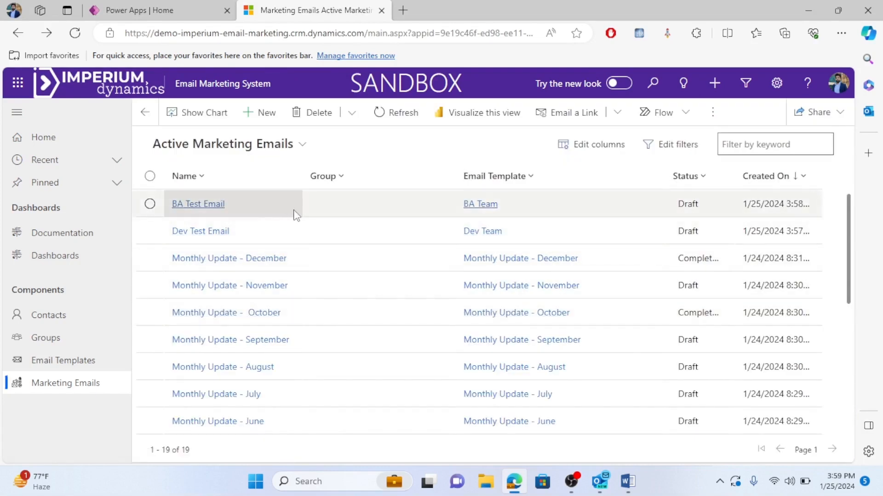
Activate the BA Test Email campaign and confirm the activation.
click(150, 203)
click(315, 112)
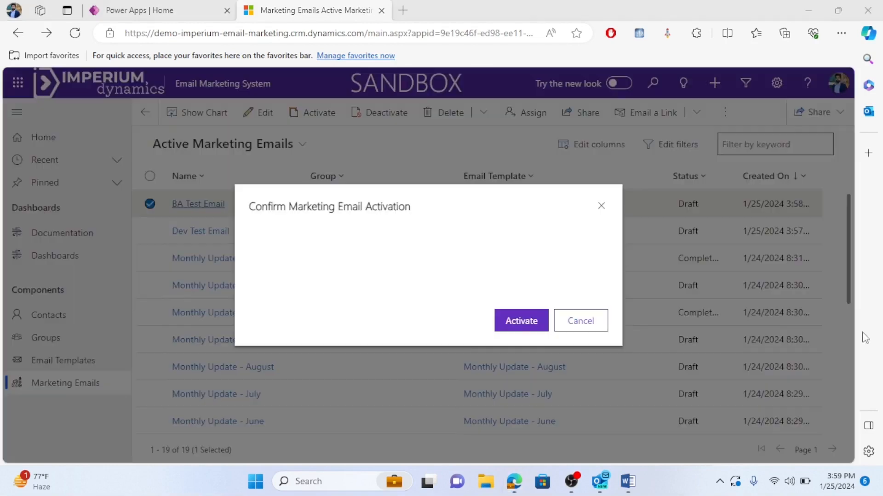
click(521, 323)
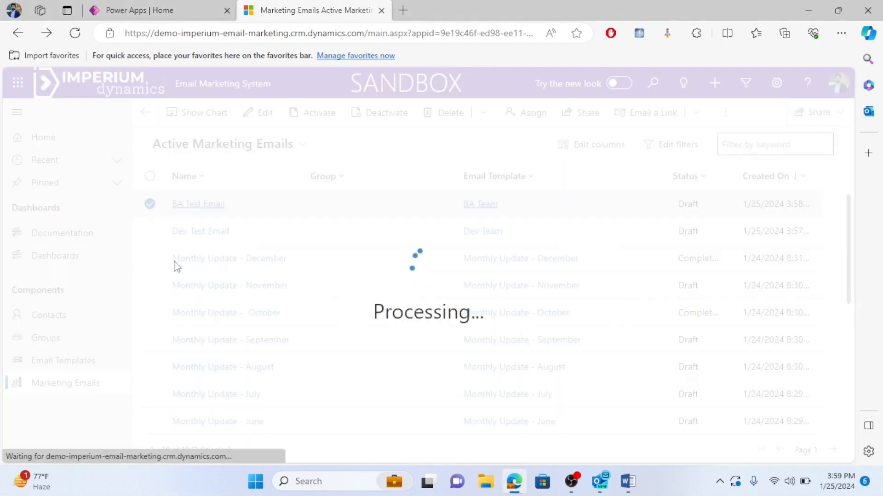
Activate the Dev Test Email campaign and confirm the activation.
click(151, 232)
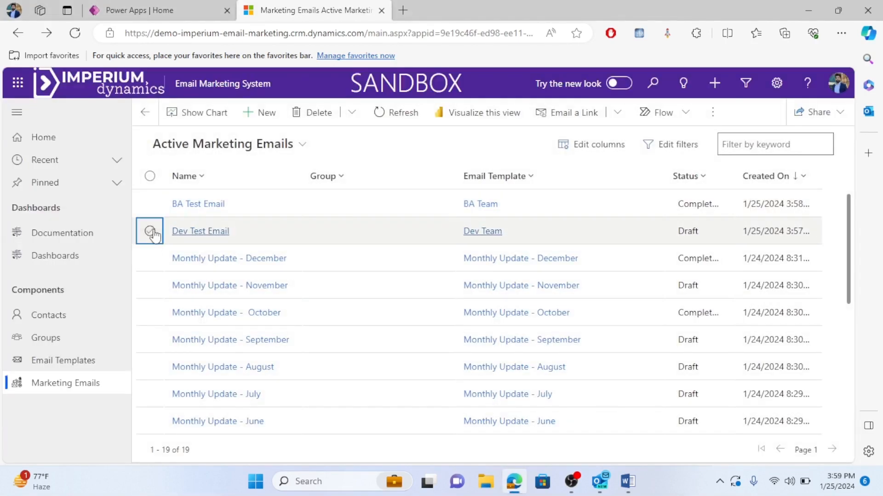
click(305, 115)
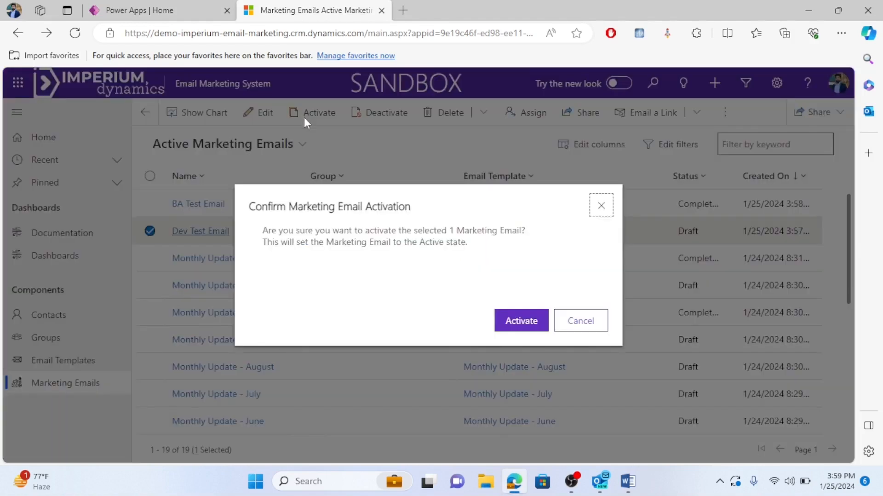
click(519, 321)
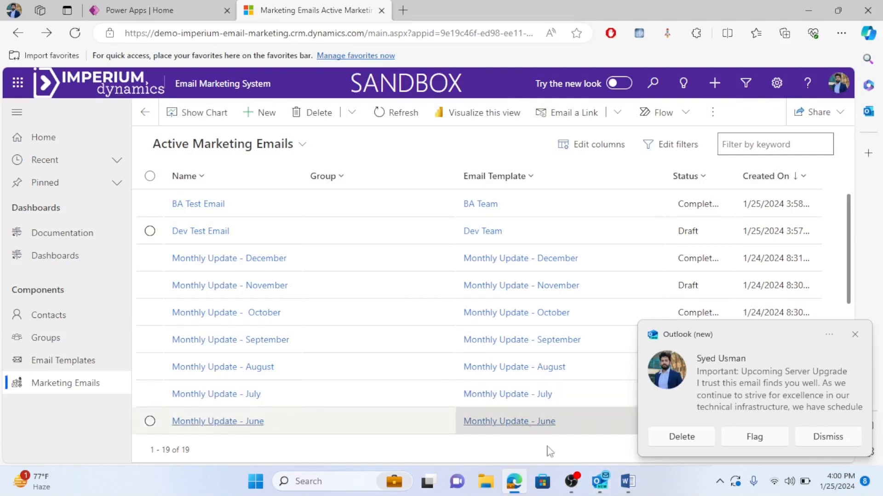
Read the 4:00 PM 'Important: Upcoming Server Upgrade' email in Outlook, then minimize Outlook.
click(600, 480)
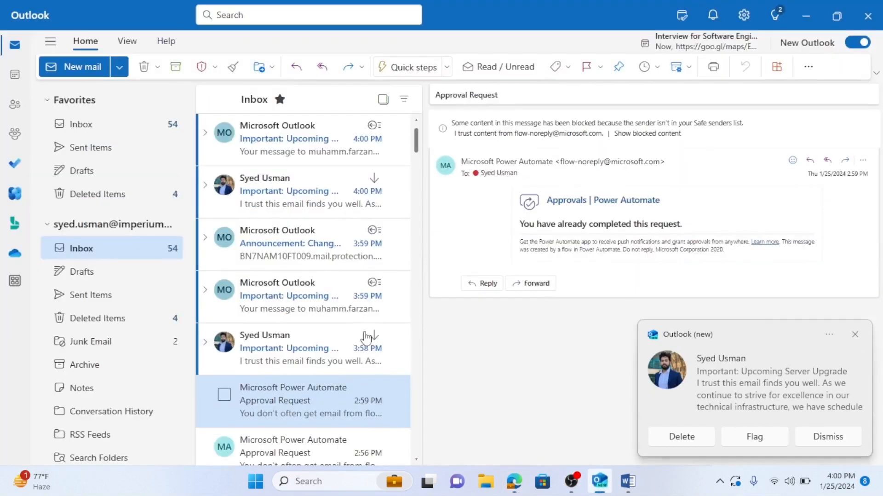
click(286, 202)
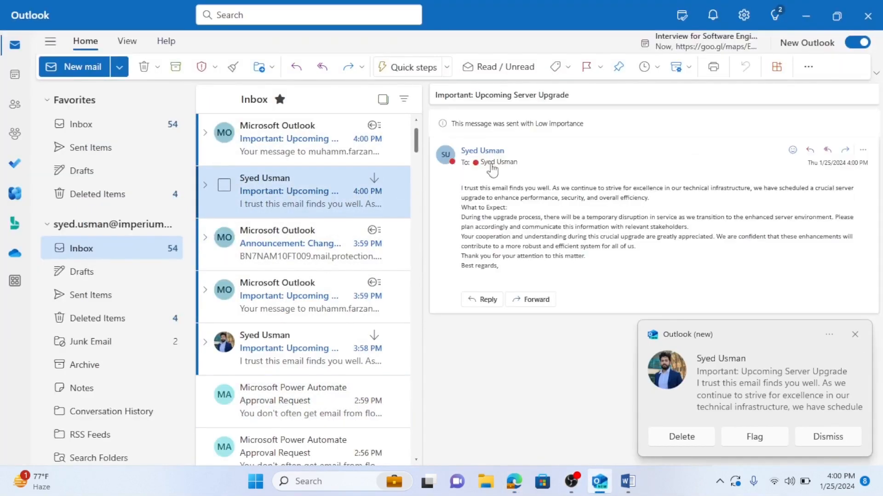
drag(482, 105, 430, 138)
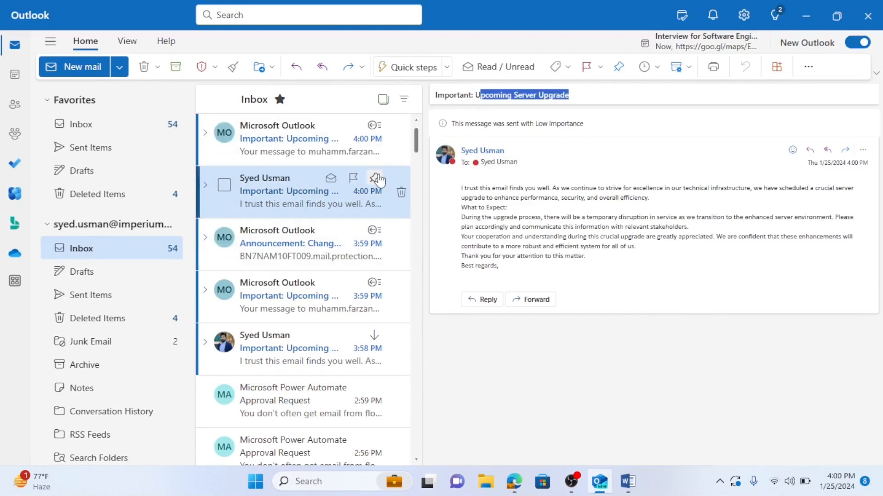
click(806, 16)
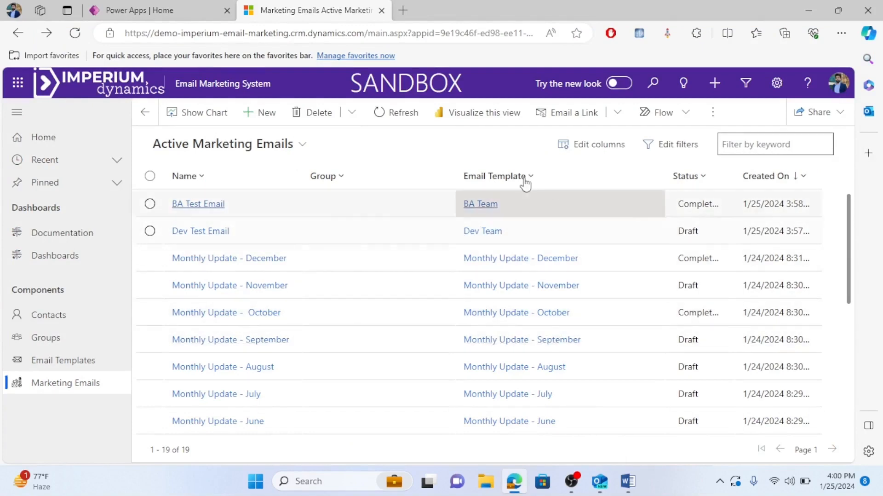
mouse_move(627, 480)
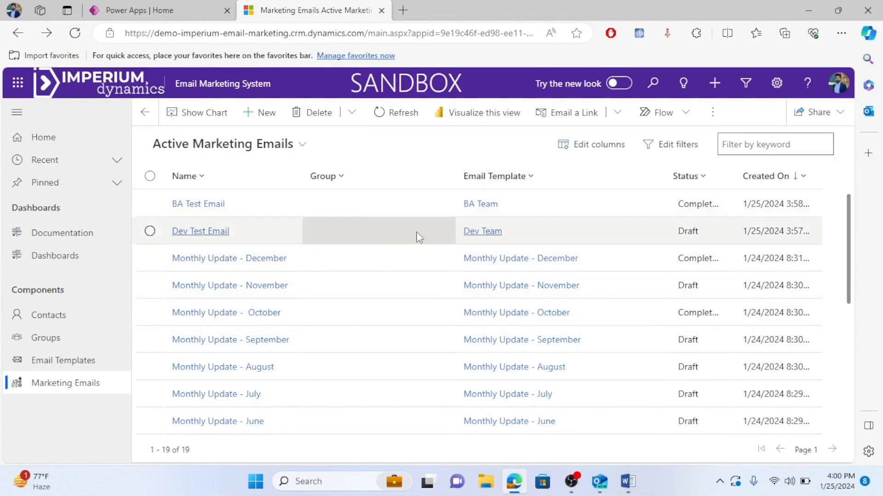